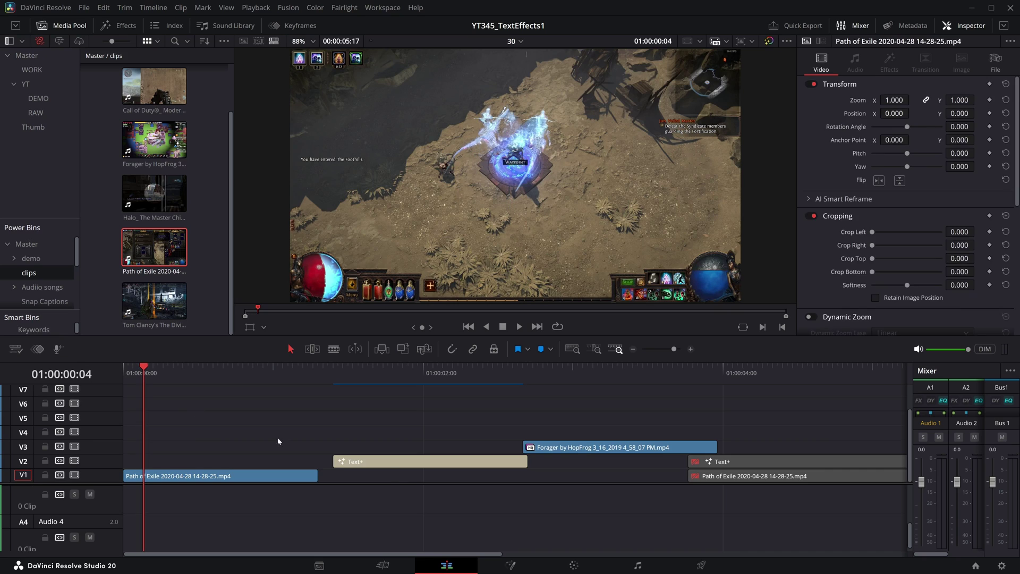
Stack the Text+ and Forager clips above the Path of Exile clip at the timeline start and set Forager's composite mode to Foreground.
{"action": "left_click_drag", "start_coordinate": [384, 461], "coordinate": [175, 462]}
{"action": "left_click_drag", "start_coordinate": [553, 448], "coordinate": [155, 449]}
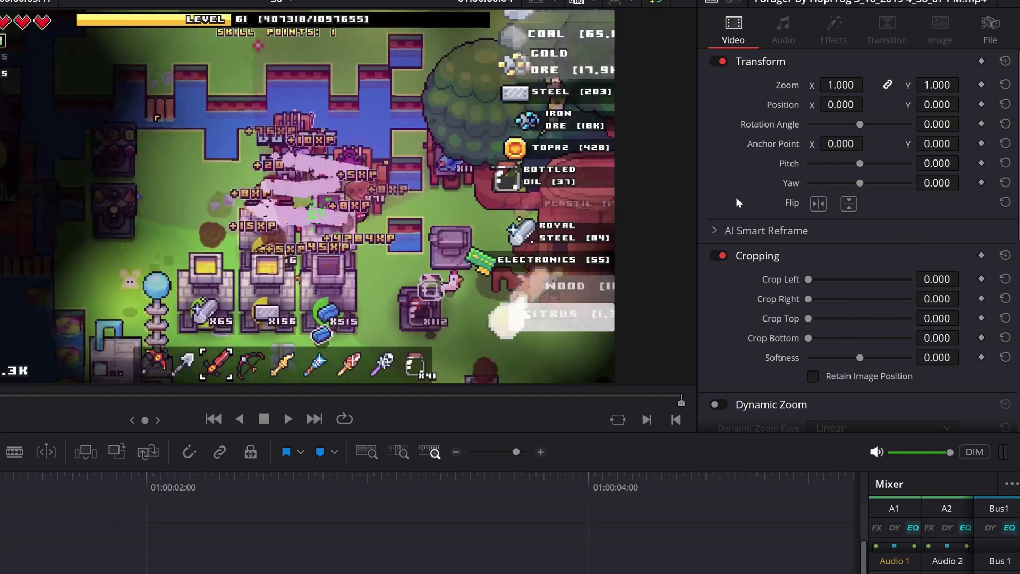
{"action": "scroll", "coordinate": [824, 180], "scroll_direction": "down", "scroll_amount": 5}
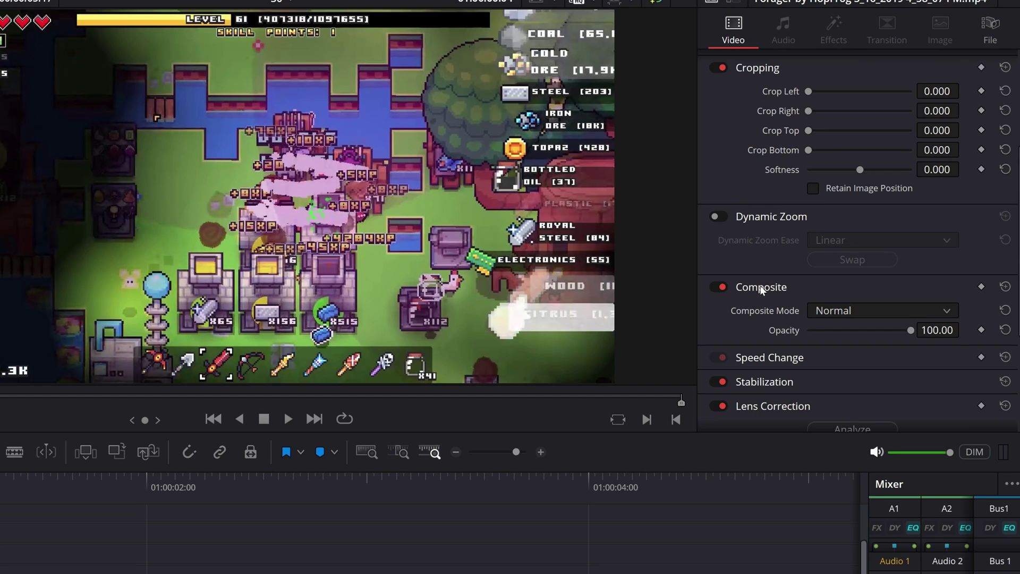
{"action": "left_click", "coordinate": [824, 309]}
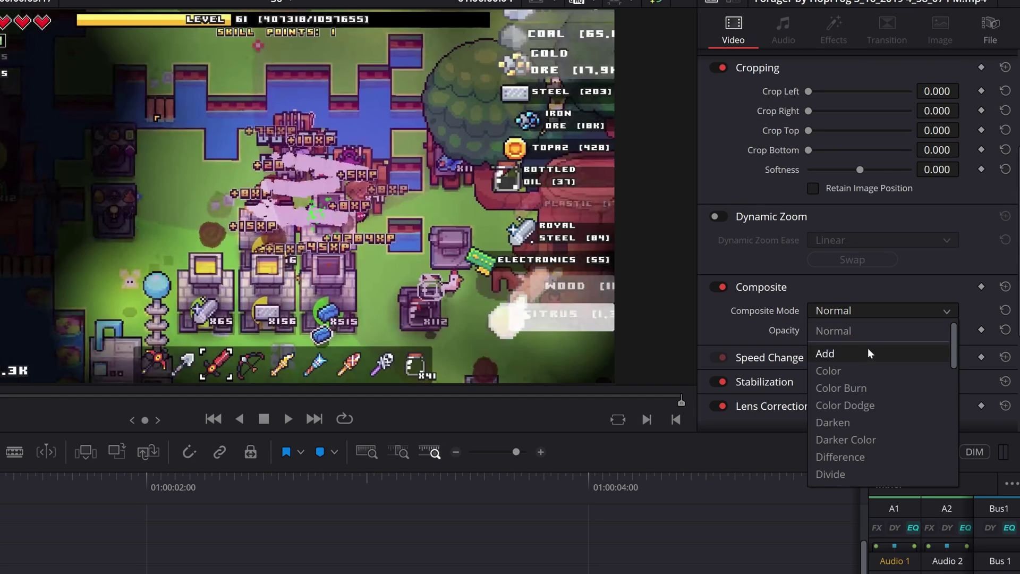
{"action": "scroll", "coordinate": [863, 367], "scroll_direction": "down", "scroll_amount": 6}
{"action": "scroll", "coordinate": [864, 367], "scroll_direction": "down", "scroll_amount": 3}
{"action": "left_click", "coordinate": [851, 404]}
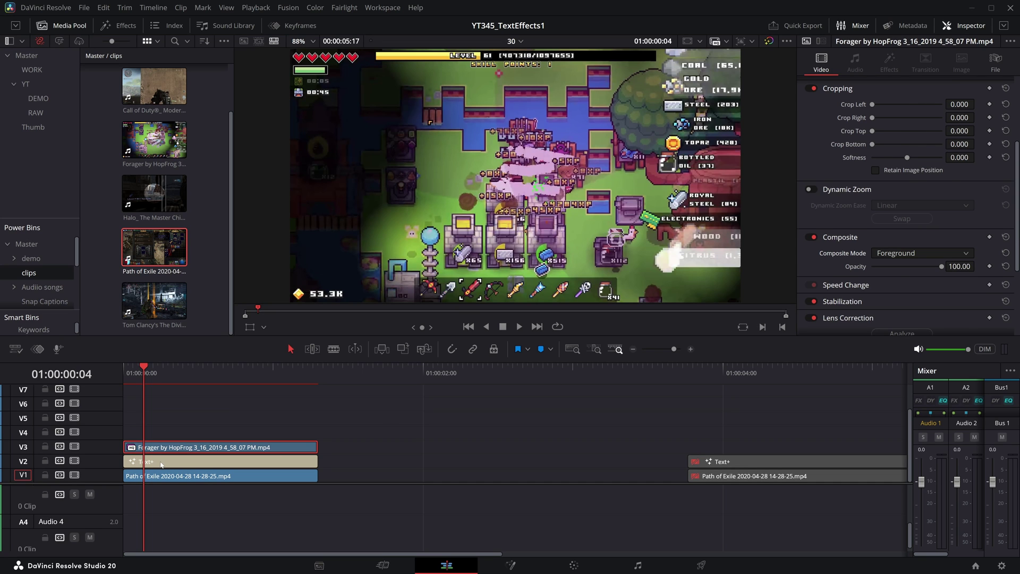
Set the composite mode of the Text+ clip beneath the Forager clip to Alpha.
{"action": "left_click", "coordinate": [150, 463]}
{"action": "scroll", "coordinate": [896, 170], "scroll_direction": "up", "scroll_amount": 1}
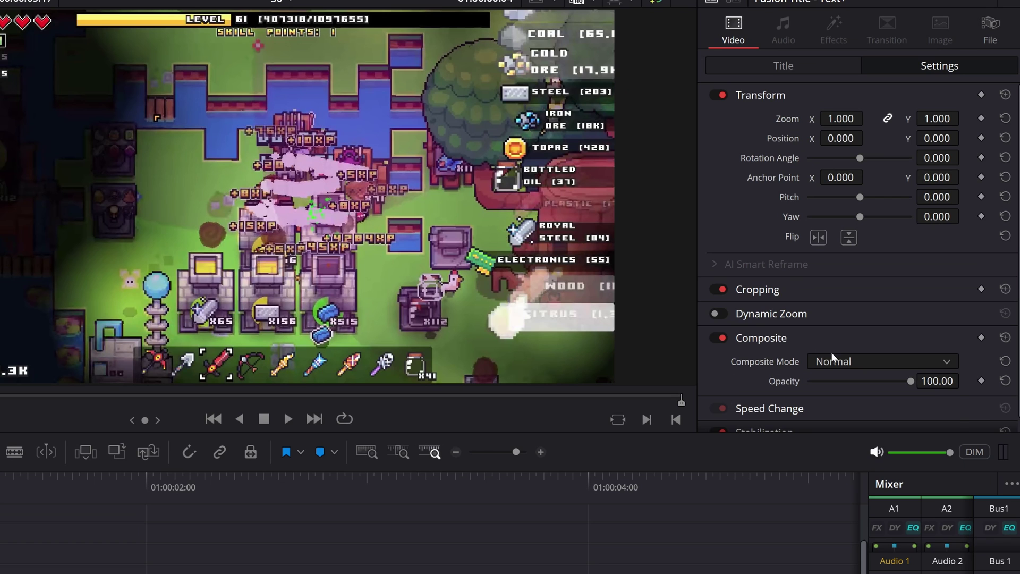
{"action": "left_click", "coordinate": [833, 360]}
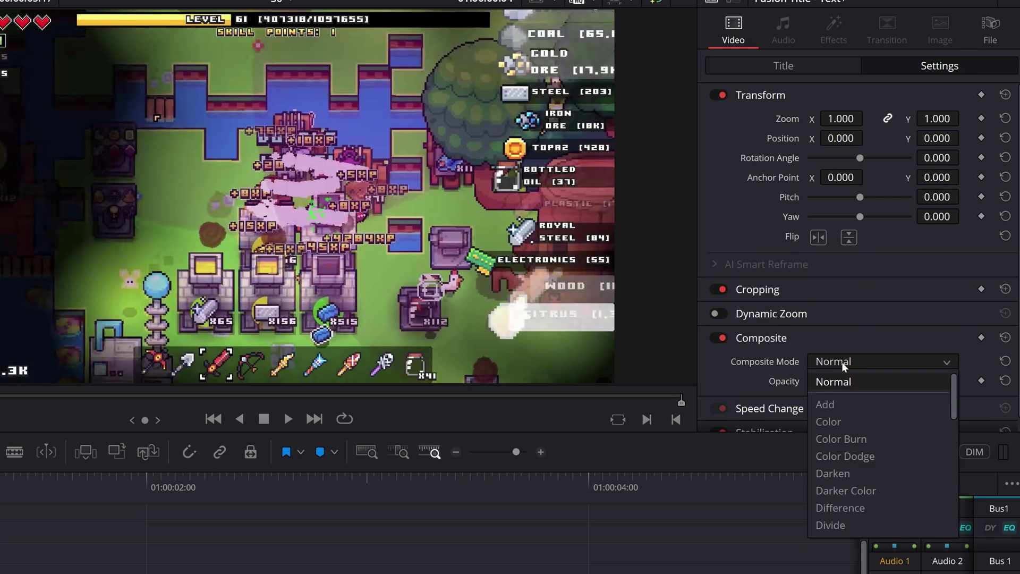
{"action": "scroll", "coordinate": [866, 448], "scroll_direction": "down", "scroll_amount": 5}
{"action": "left_click", "coordinate": [850, 474]}
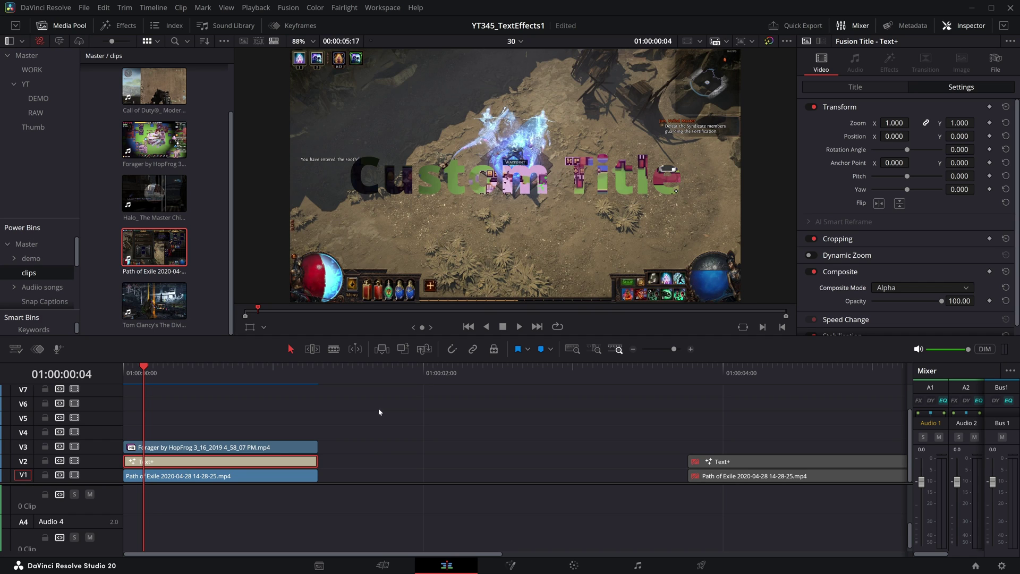
Disable the Path of Exile clip under the first title and try adjusting the Forager clip's zoom.
{"action": "left_click", "coordinate": [208, 478]}
{"action": "key", "text": "d"}
{"action": "left_click_drag", "start_coordinate": [167, 369], "coordinate": [159, 400]}
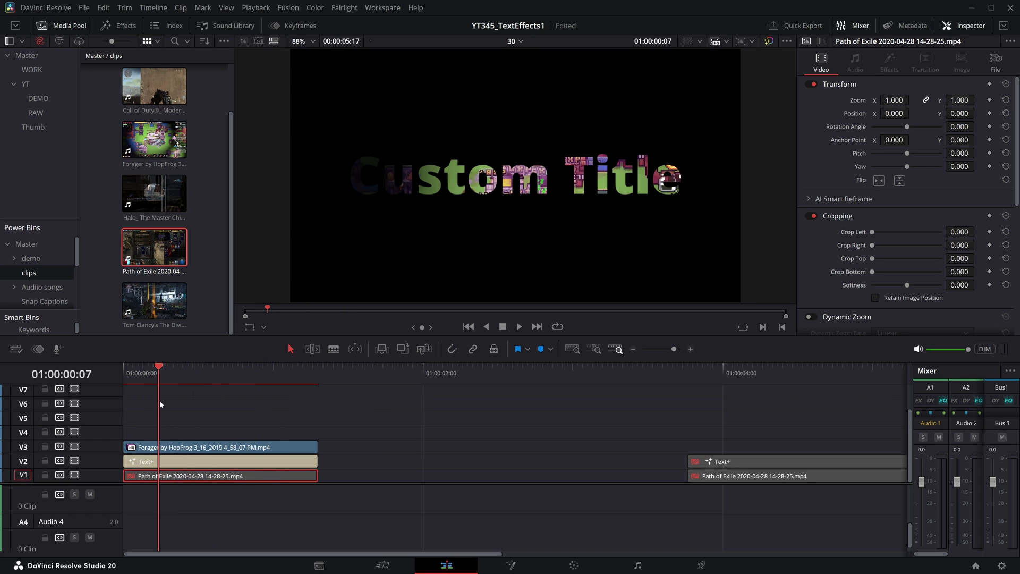
{"action": "left_click", "coordinate": [185, 448]}
{"action": "left_click_drag", "start_coordinate": [896, 100], "coordinate": [894, 144]}
{"action": "left_click", "coordinate": [234, 462]}
Move the second Text+ and Path of Exile pair earlier on the timeline and enable both clips.
{"action": "left_click_drag", "start_coordinate": [699, 476], "coordinate": [492, 479]}
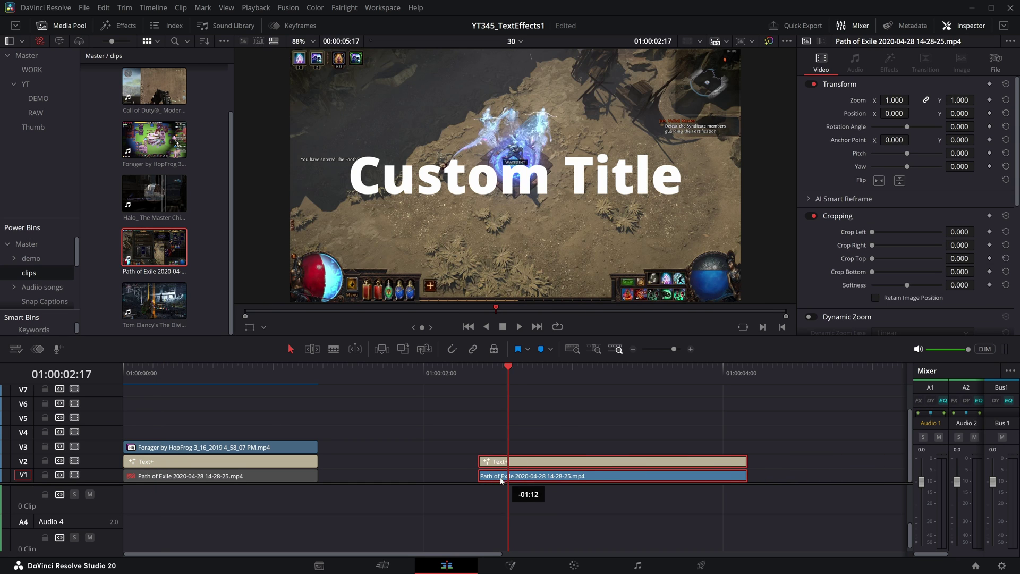
{"action": "left_click", "coordinate": [562, 411]}
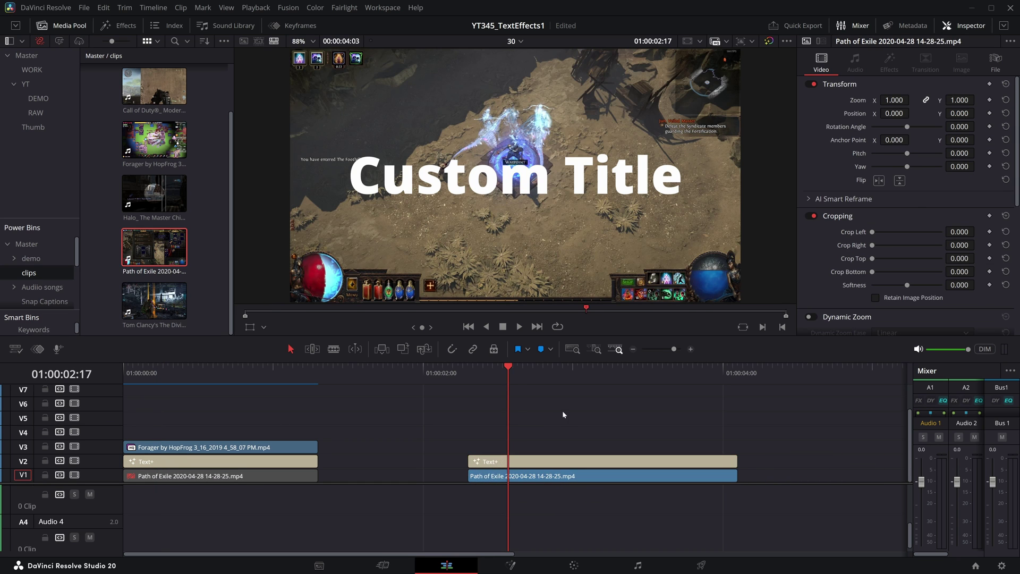
{"action": "left_click", "coordinate": [520, 478]}
Open the second Text+ title in Fusion and add the Forager clip to its node graph.
{"action": "left_click", "coordinate": [518, 461]}
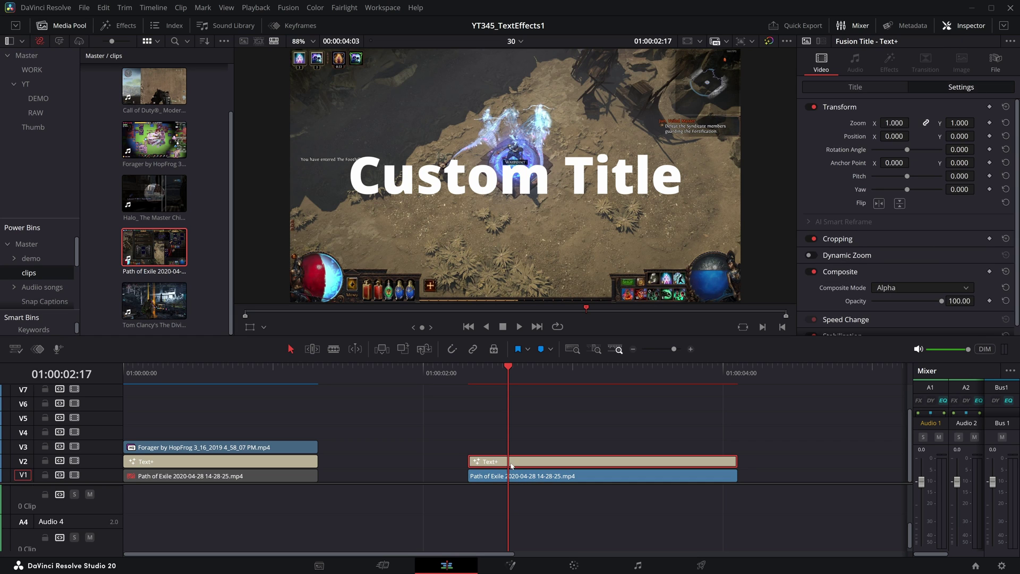
{"action": "left_click", "coordinate": [510, 564]}
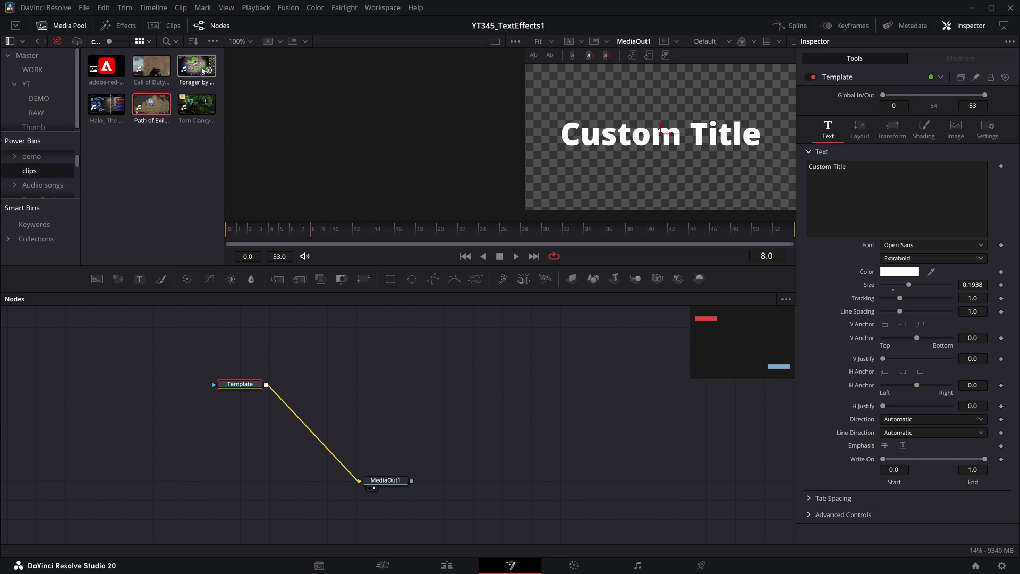
{"action": "left_click_drag", "start_coordinate": [203, 70], "coordinate": [239, 462]}
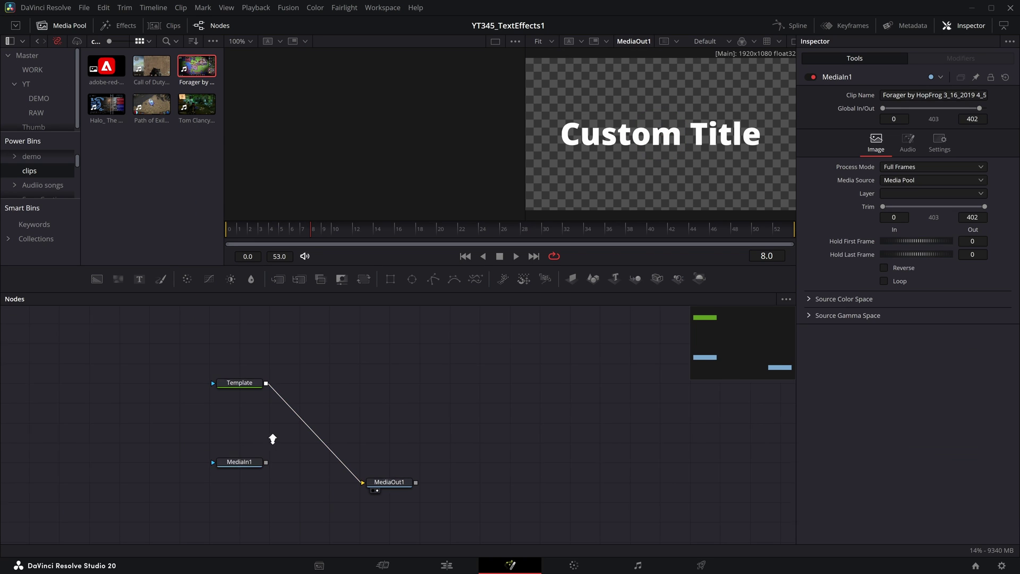
Show the Template node in the first viewer and connect its output to MediaIn1's mask input.
{"action": "scroll", "coordinate": [268, 438], "scroll_direction": "up", "scroll_amount": 3}
{"action": "left_click", "coordinate": [243, 365]}
{"action": "key", "text": "1"}
{"action": "left_click_drag", "start_coordinate": [256, 349], "coordinate": [187, 500]}
{"action": "left_click", "coordinate": [187, 501]}
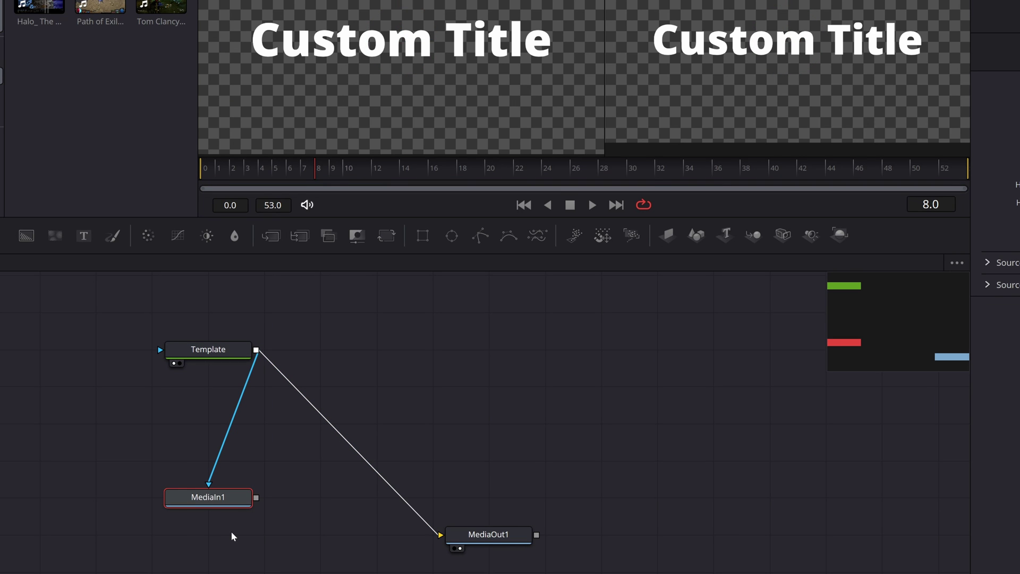
Show MediaIn1 in the second viewer and connect its output to MediaOut1.
{"action": "key", "text": "2"}
{"action": "scroll", "coordinate": [776, 83], "scroll_direction": "down", "scroll_amount": 2}
{"action": "scroll", "coordinate": [775, 91], "scroll_direction": "up", "scroll_amount": 2}
{"action": "scroll", "coordinate": [773, 109], "scroll_direction": "down", "scroll_amount": 2}
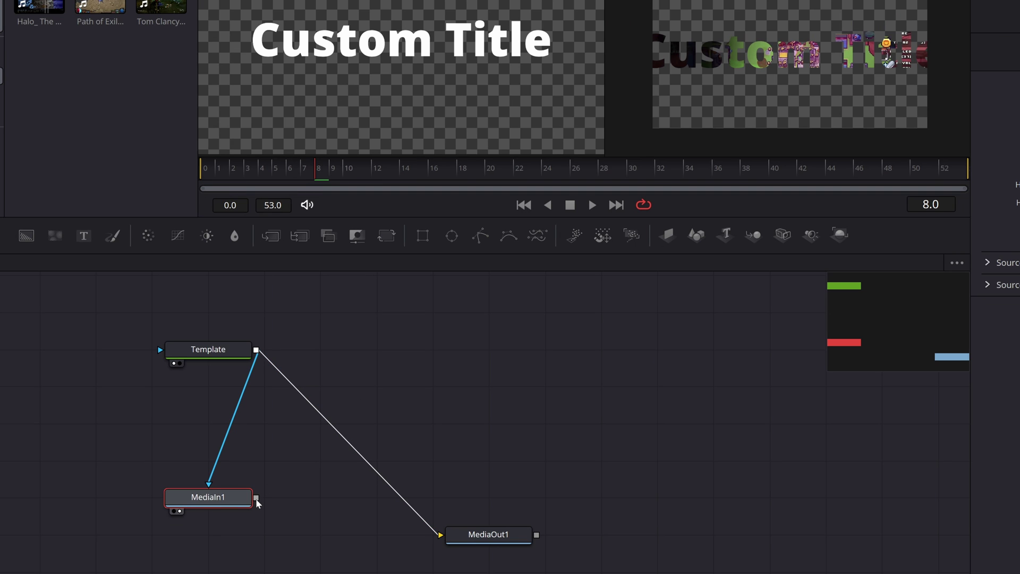
{"action": "left_click_drag", "start_coordinate": [256, 498], "coordinate": [441, 535]}
Return to the Edit page and reduce the text size of the second Text+ title.
{"action": "left_click", "coordinate": [448, 564]}
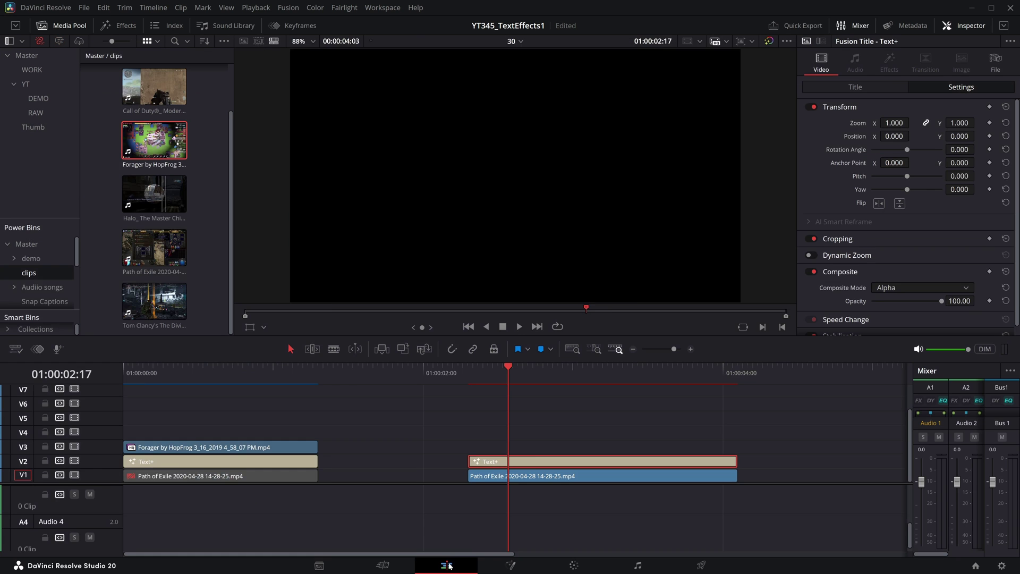
{"action": "scroll", "coordinate": [463, 212], "scroll_direction": "down", "scroll_amount": 2}
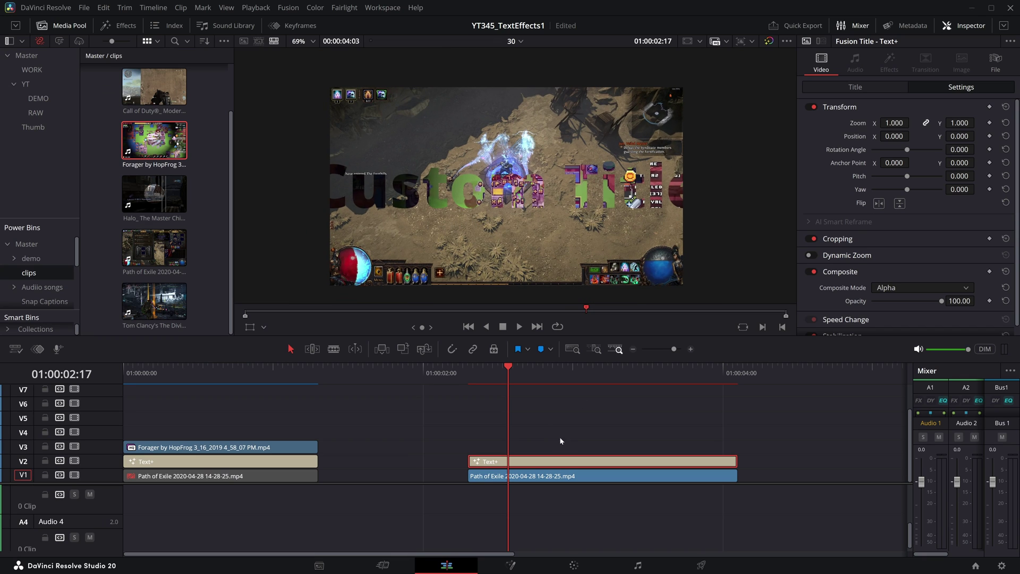
{"action": "left_click", "coordinate": [863, 88]}
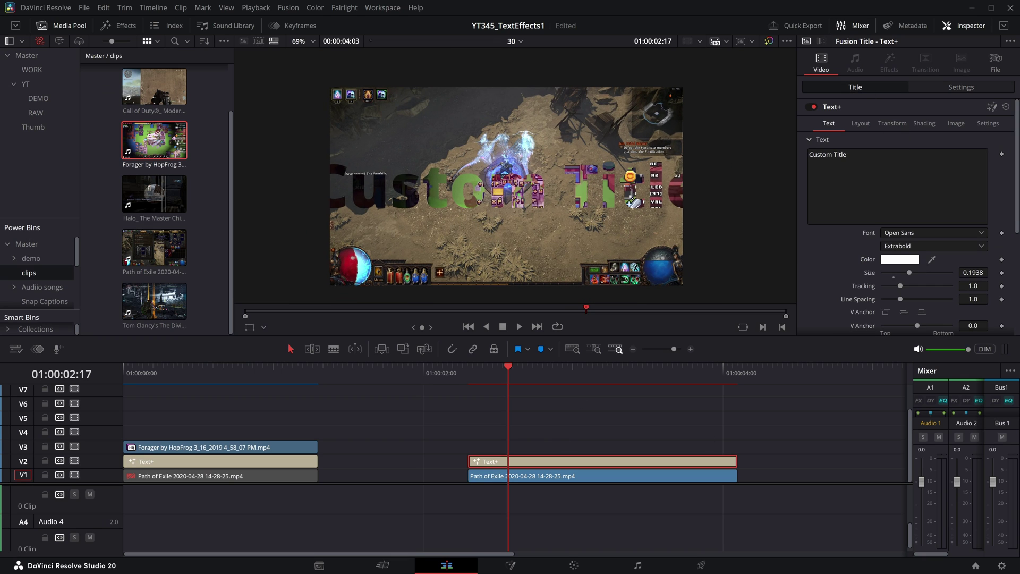
{"action": "mouse_move", "coordinate": [973, 272]}
{"action": "left_mouse_down"}
{"action": "mouse_move", "coordinate": [932, 273]}
{"action": "mouse_move", "coordinate": [955, 273]}
{"action": "left_mouse_up"}
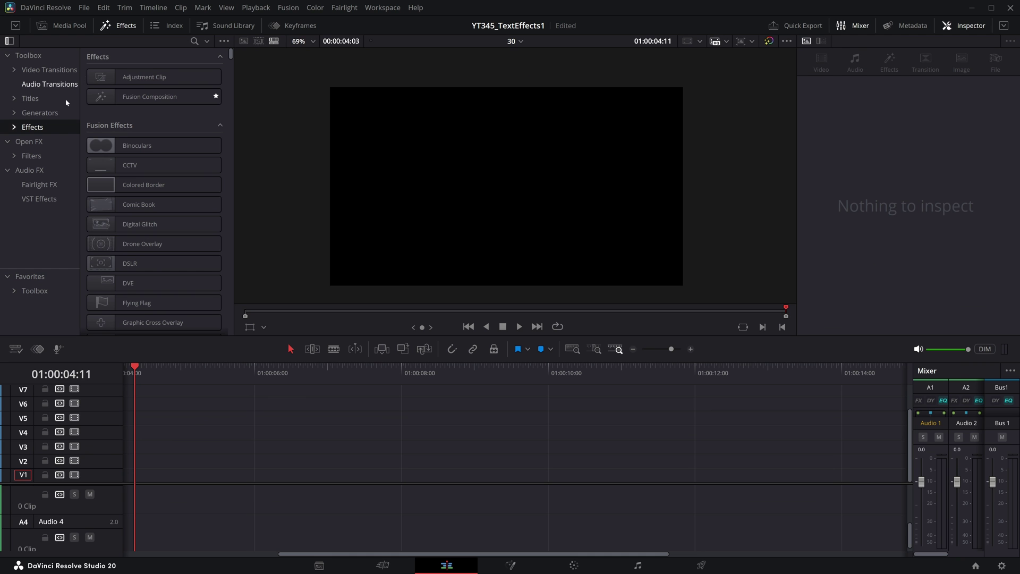
Add a Text+ title on V1 after the existing clips with the text "Typewriter effect".
{"action": "left_click", "coordinate": [51, 100]}
{"action": "left_click_drag", "start_coordinate": [155, 189], "coordinate": [164, 478]}
{"action": "type", "text": "Typewrit"}
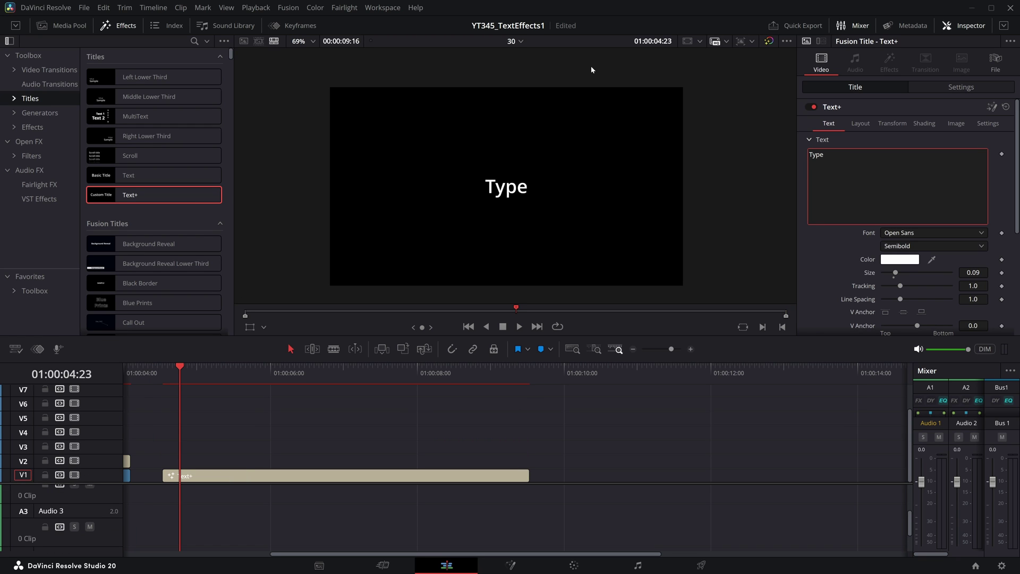
{"action": "type", "text": "er effect"}
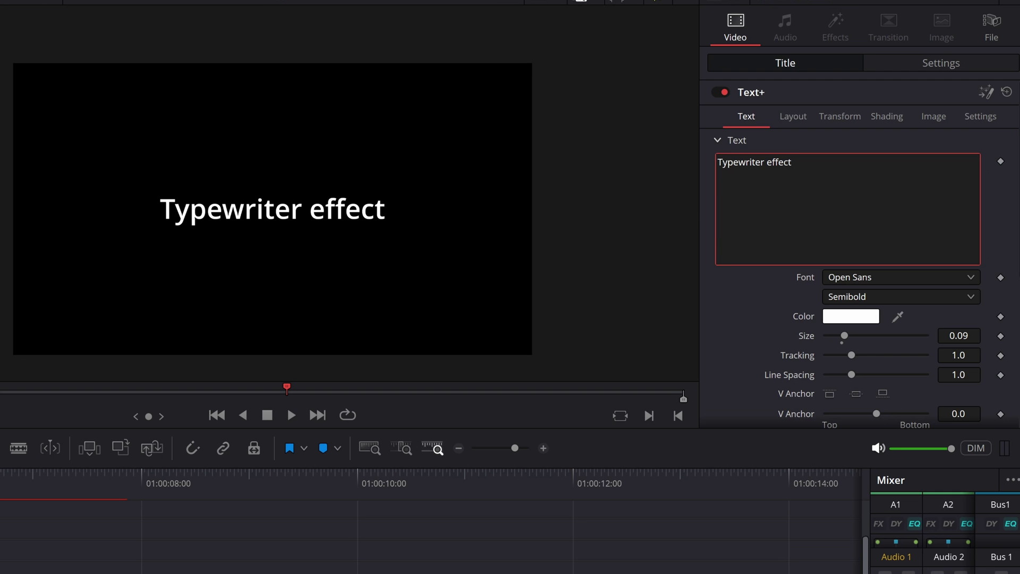
Keyframe the title's Write On with End at its minimum at the clip's start and at 1.0 further into the clip.
{"action": "scroll", "coordinate": [848, 263], "scroll_direction": "down", "scroll_amount": 5}
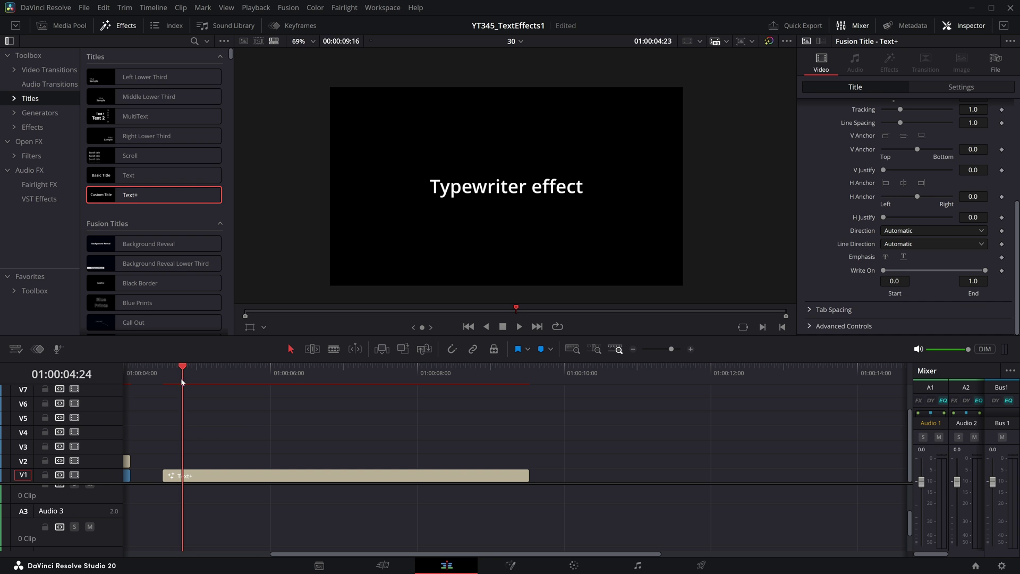
{"action": "left_click_drag", "start_coordinate": [182, 381], "coordinate": [163, 393]}
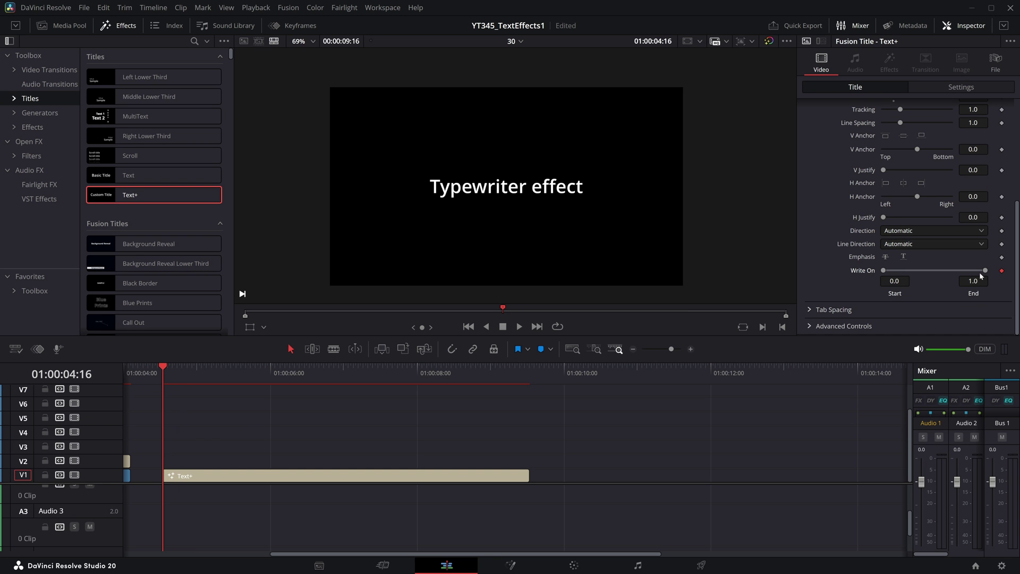
{"action": "left_click_drag", "start_coordinate": [982, 271], "coordinate": [839, 286]}
{"action": "left_click_drag", "start_coordinate": [176, 379], "coordinate": [185, 376]}
{"action": "left_click_drag", "start_coordinate": [891, 274], "coordinate": [1013, 308]}
Add a Write On keyframe at the typewriter title's last frame and set Start to 1.0.
{"action": "left_click_drag", "start_coordinate": [442, 377], "coordinate": [527, 381]}
{"action": "left_click", "coordinate": [1001, 271]}
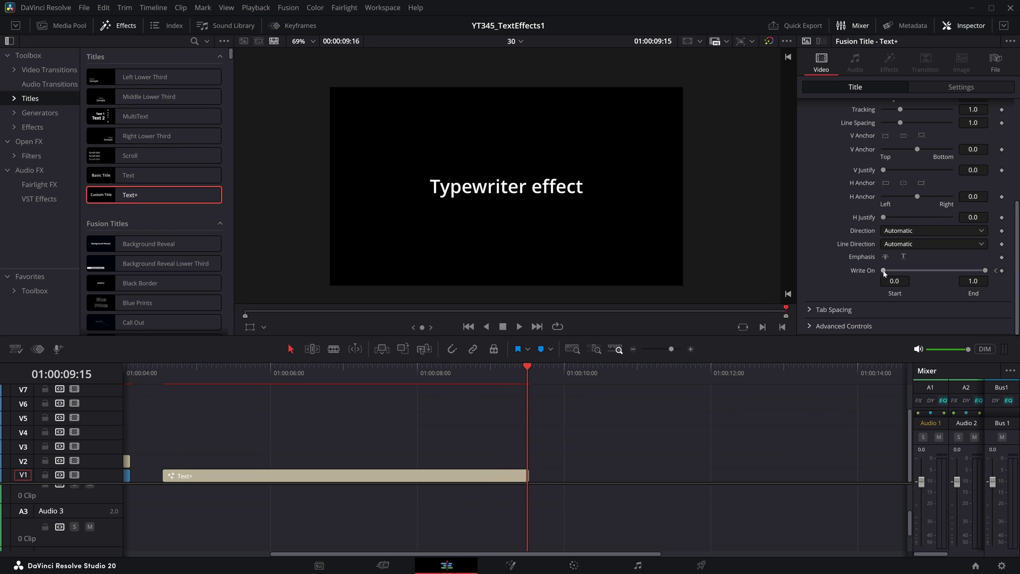
{"action": "left_click_drag", "start_coordinate": [884, 271], "coordinate": [1012, 310]}
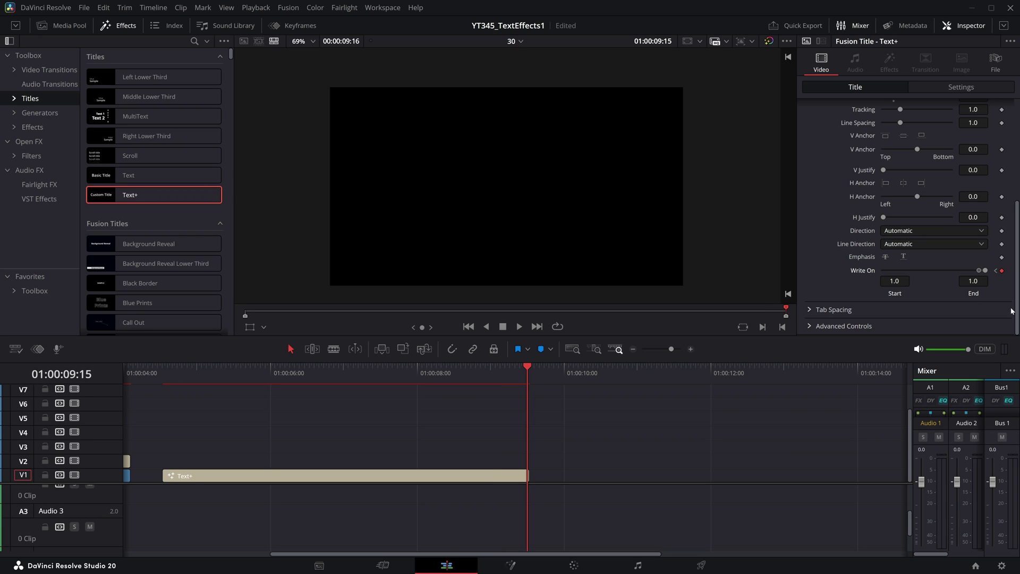
Play back the typewriter title from its start to check the write-on animation.
{"action": "left_click", "coordinate": [163, 381]}
{"action": "key", "text": "space"}
{"action": "left_click", "coordinate": [465, 378]}
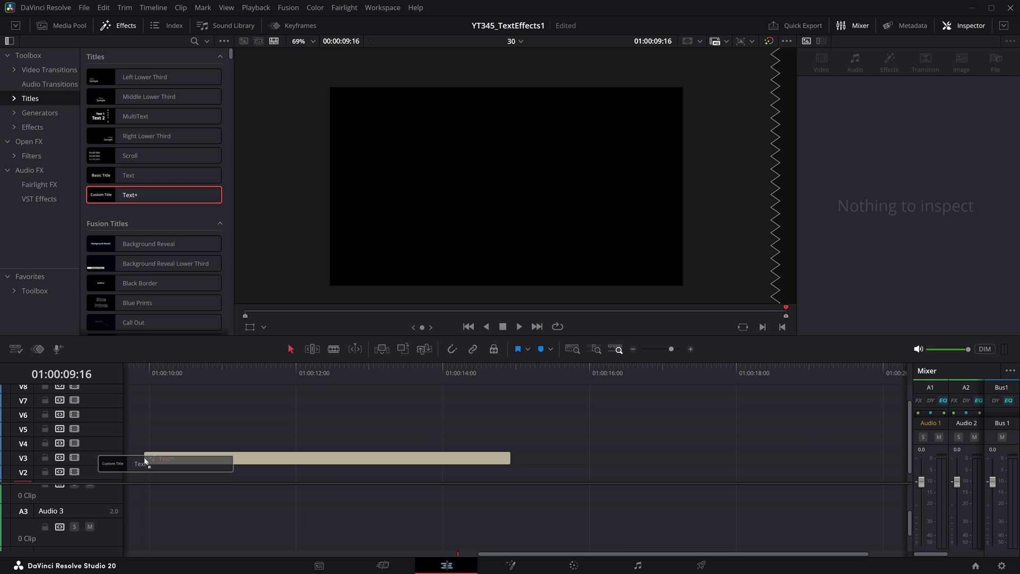
Add another Text+ title on V2 after the typewriter title and set its text to "underline".
{"action": "left_click_drag", "start_coordinate": [114, 464], "coordinate": [132, 486]}
{"action": "left_click", "coordinate": [195, 396]}
{"action": "left_click", "coordinate": [213, 474]}
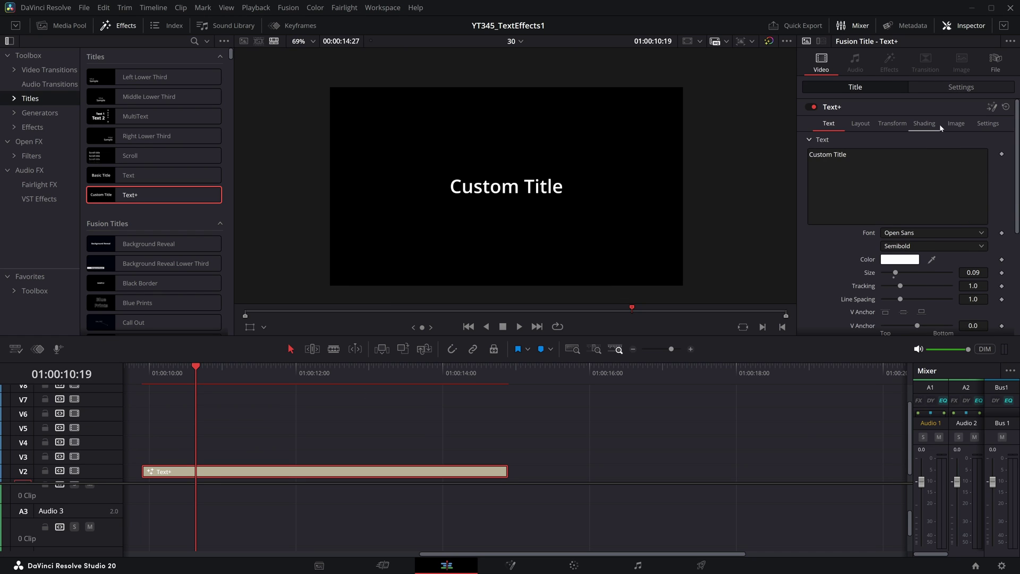
{"action": "type", "text": "underline"}
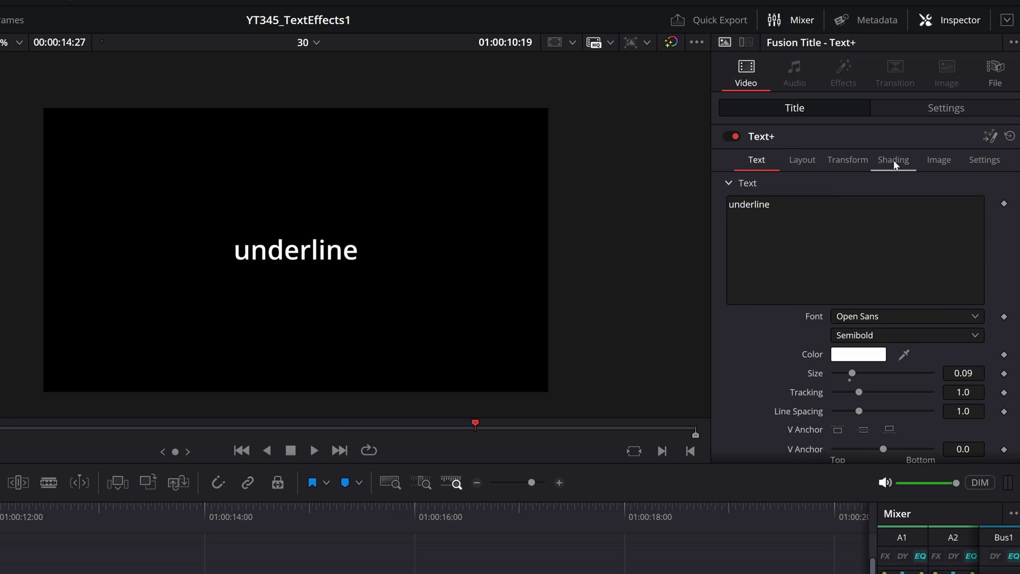
Turn on underline emphasis for the "underline" title.
{"action": "left_click", "coordinate": [894, 160]}
{"action": "left_click", "coordinate": [765, 167]}
{"action": "scroll", "coordinate": [789, 356], "scroll_direction": "down", "scroll_amount": 5}
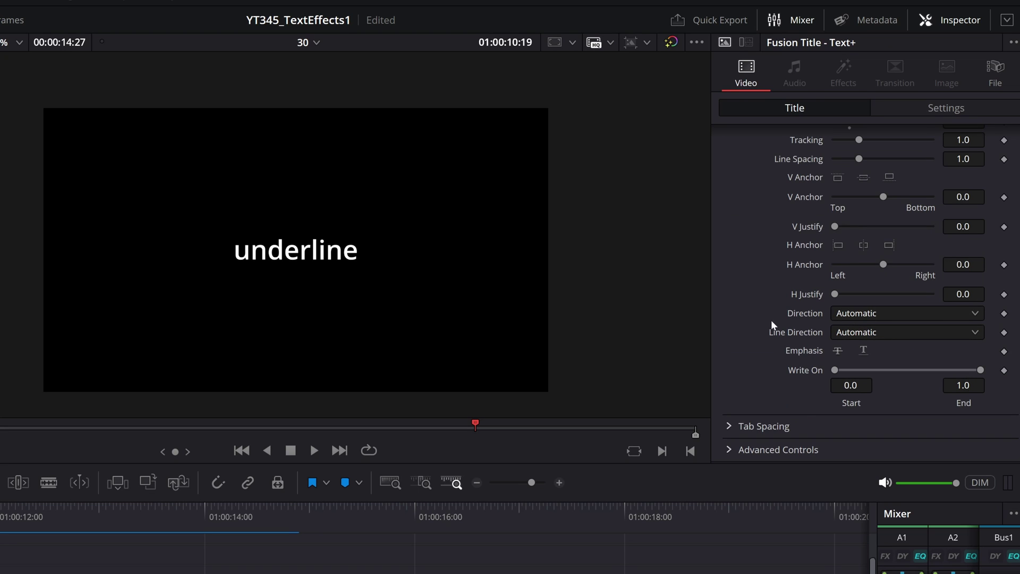
{"action": "left_click", "coordinate": [864, 352]}
{"action": "scroll", "coordinate": [284, 288], "scroll_direction": "up", "scroll_amount": 3}
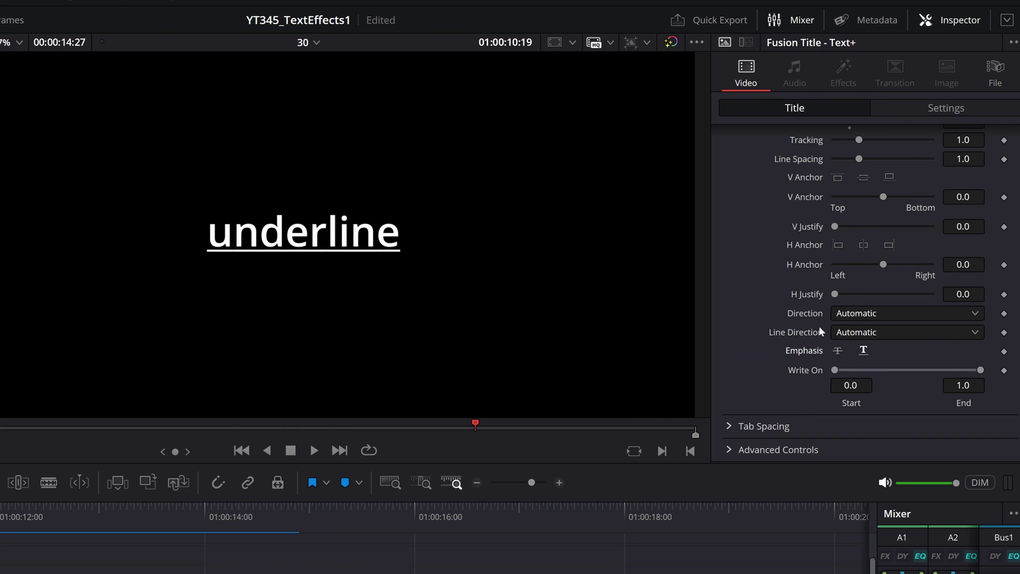
Try a space inside the word, then set the title's text to "underline see".
{"action": "scroll", "coordinate": [818, 329], "scroll_direction": "up", "scroll_amount": 5}
{"action": "left_click", "coordinate": [754, 204]}
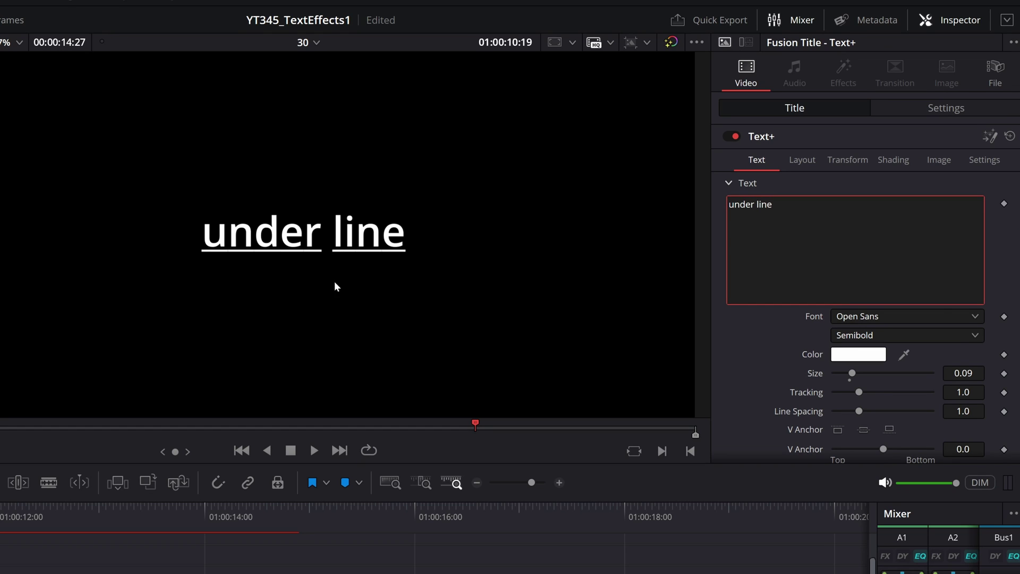
{"action": "key", "text": "BackSpace"}
{"action": "key", "text": "End"}
{"action": "type", "text": "see"}
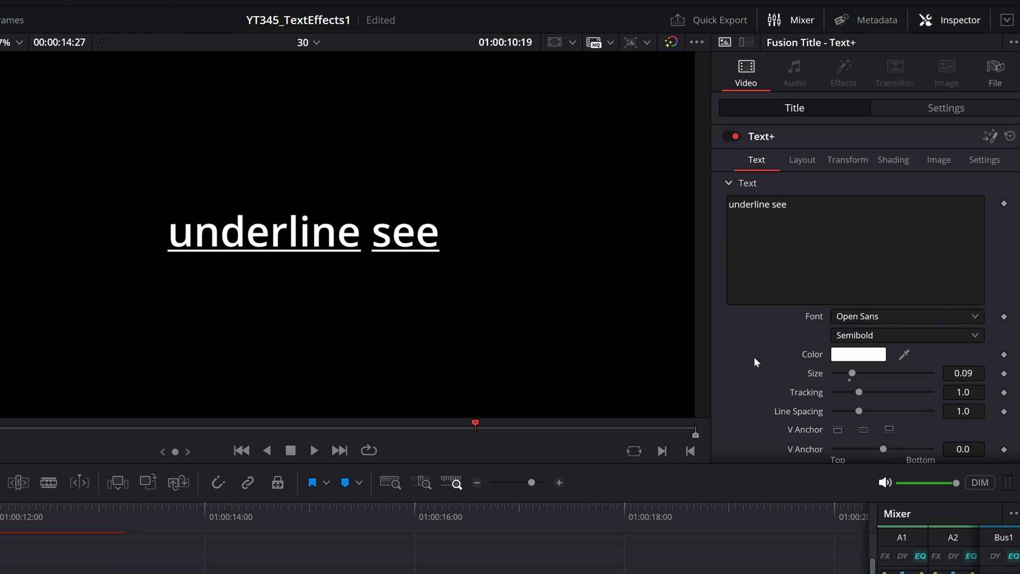
Turn off the underline emphasis on the "underline see" title.
{"action": "scroll", "coordinate": [849, 400], "scroll_direction": "down", "scroll_amount": 5}
{"action": "left_click", "coordinate": [863, 352]}
{"action": "scroll", "coordinate": [882, 313], "scroll_direction": "up", "scroll_amount": 5}
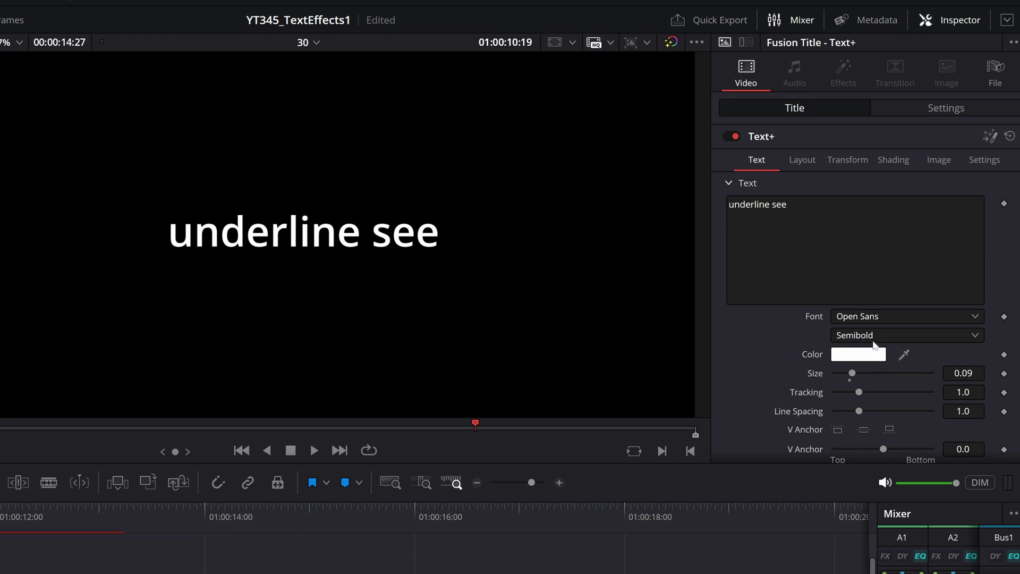
Enable shading element 2, Red Outline, on the "underline see" title.
{"action": "left_click", "coordinate": [894, 162]}
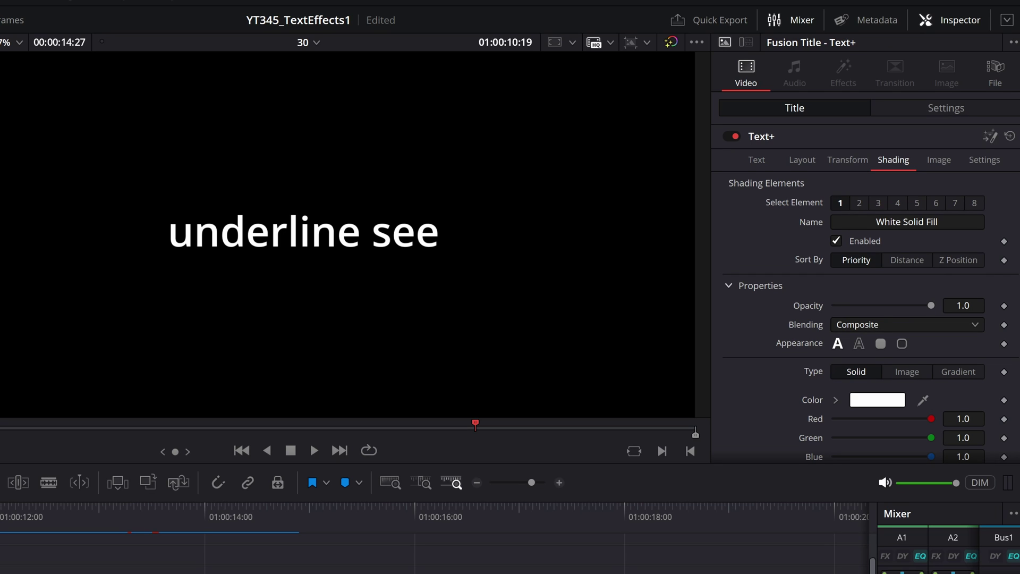
{"action": "left_click", "coordinate": [859, 204]}
{"action": "left_click", "coordinate": [839, 241]}
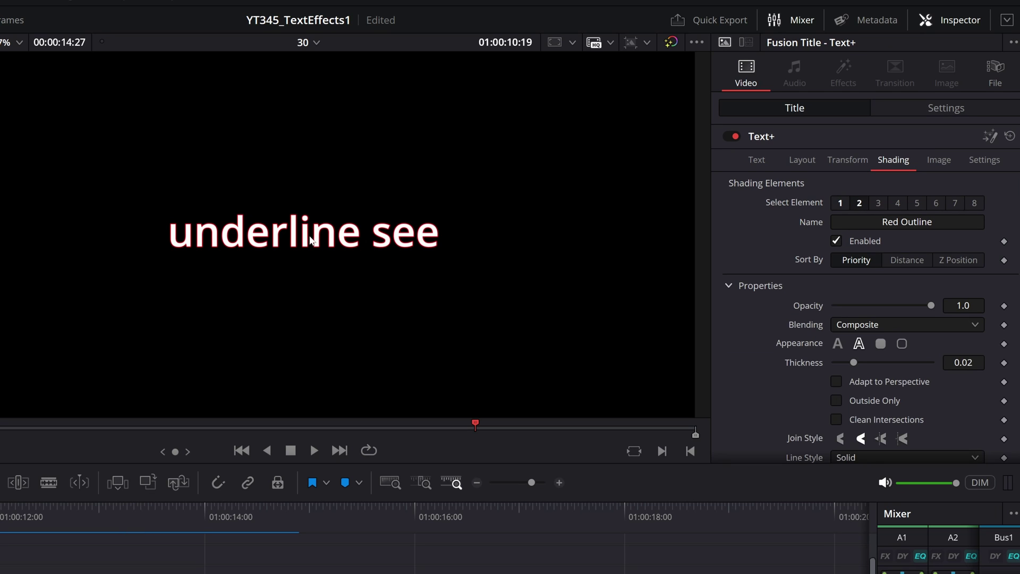
Change the Red Outline element's appearance to a solid filled border and set its horizontal extension to about -0.235.
{"action": "scroll", "coordinate": [319, 249], "scroll_direction": "up", "scroll_amount": 5}
{"action": "scroll", "coordinate": [386, 231], "scroll_direction": "down", "scroll_amount": 6}
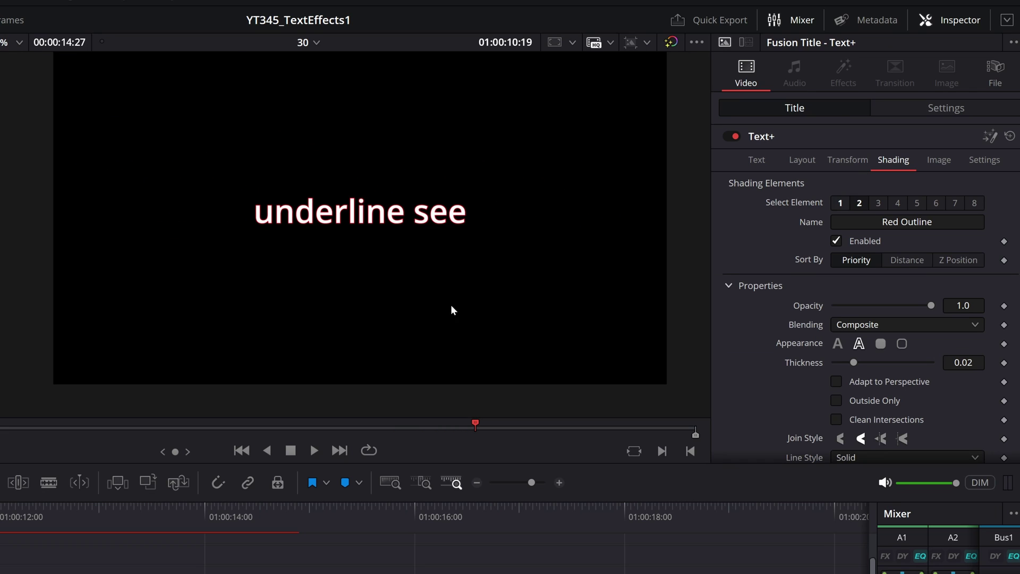
{"action": "left_click_drag", "start_coordinate": [453, 306], "coordinate": [474, 305]}
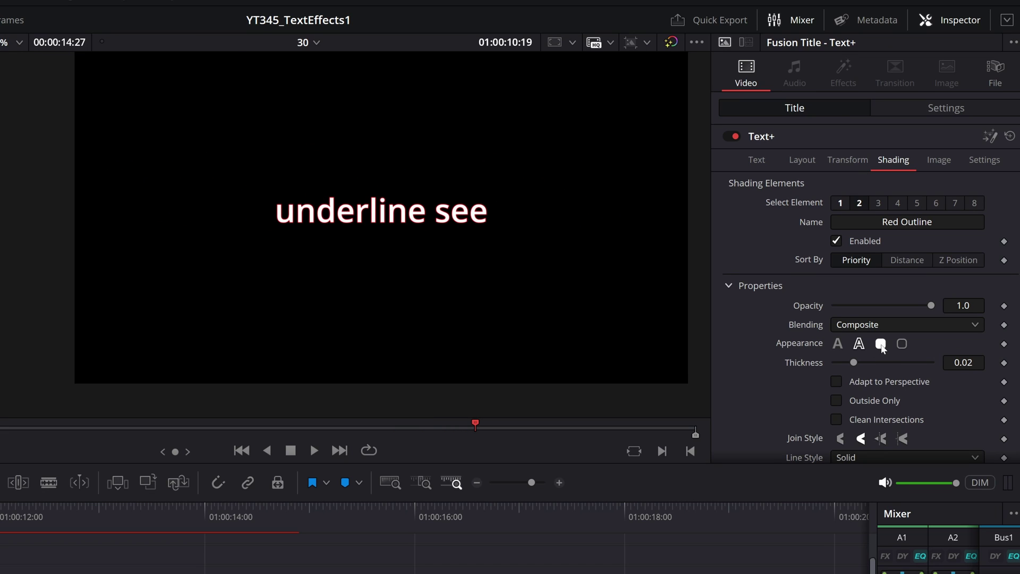
{"action": "left_click", "coordinate": [881, 344]}
{"action": "scroll", "coordinate": [222, 126], "scroll_direction": "up", "scroll_amount": 2}
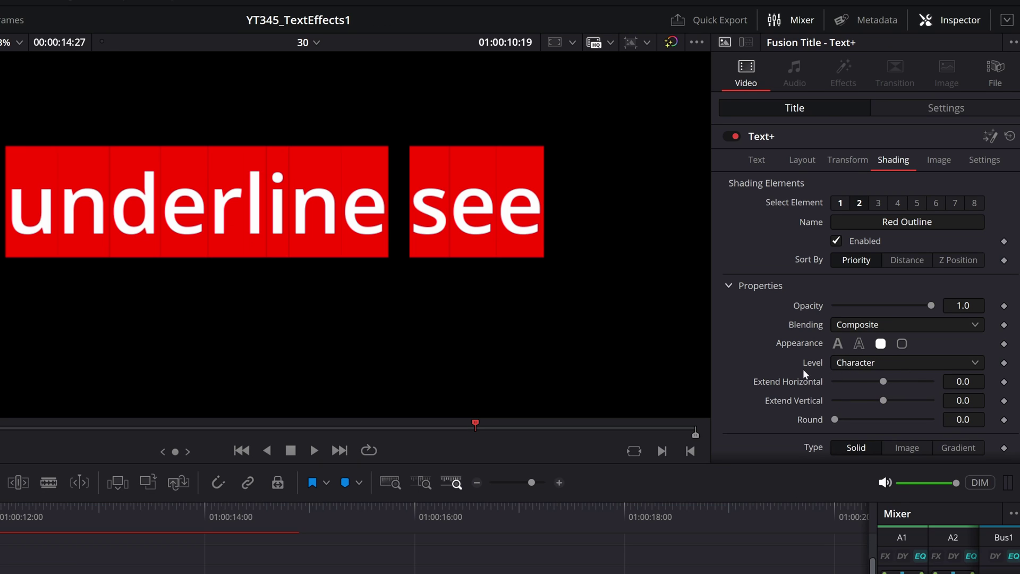
{"action": "left_click_drag", "start_coordinate": [883, 381], "coordinate": [860, 381]}
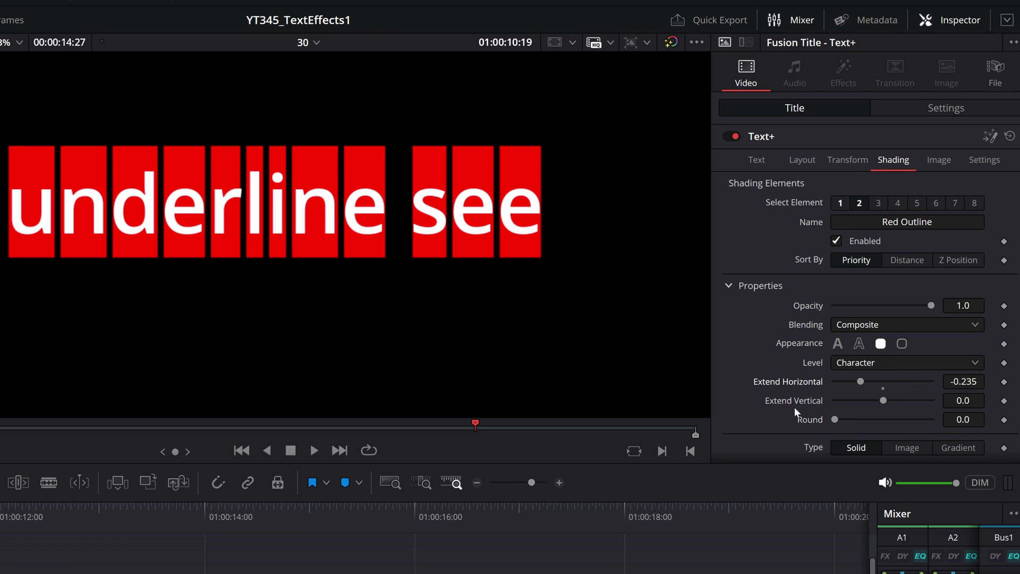
Apply the red border per line, with horizontal extension about -0.117 and vertical extension about -0.385.
{"action": "left_click", "coordinate": [862, 365]}
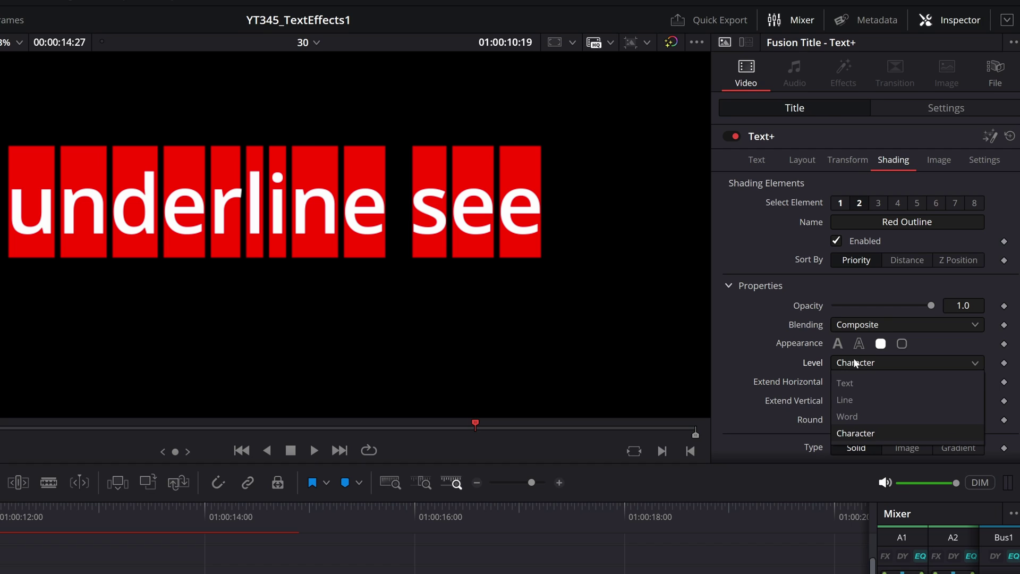
{"action": "left_click", "coordinate": [847, 402]}
{"action": "mouse_move", "coordinate": [860, 382]}
{"action": "left_mouse_down"}
{"action": "mouse_move", "coordinate": [909, 388]}
{"action": "mouse_move", "coordinate": [859, 391]}
{"action": "mouse_move", "coordinate": [870, 394]}
{"action": "left_mouse_up"}
{"action": "left_click_drag", "start_coordinate": [963, 400], "coordinate": [922, 401]}
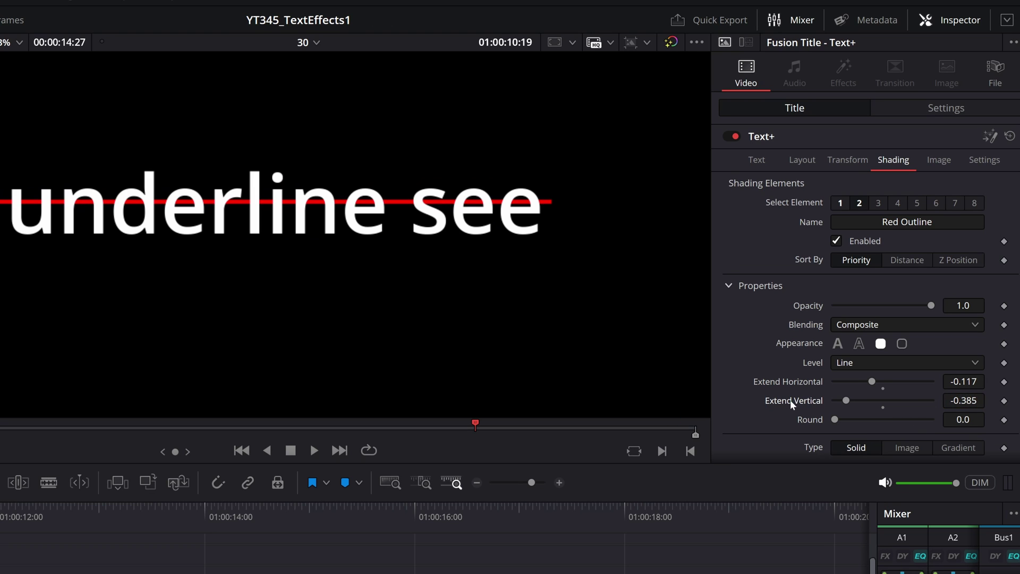
Offset the red line vertically so that it sits just beneath the title text as an underline.
{"action": "scroll", "coordinate": [824, 298], "scroll_direction": "down", "scroll_amount": 8}
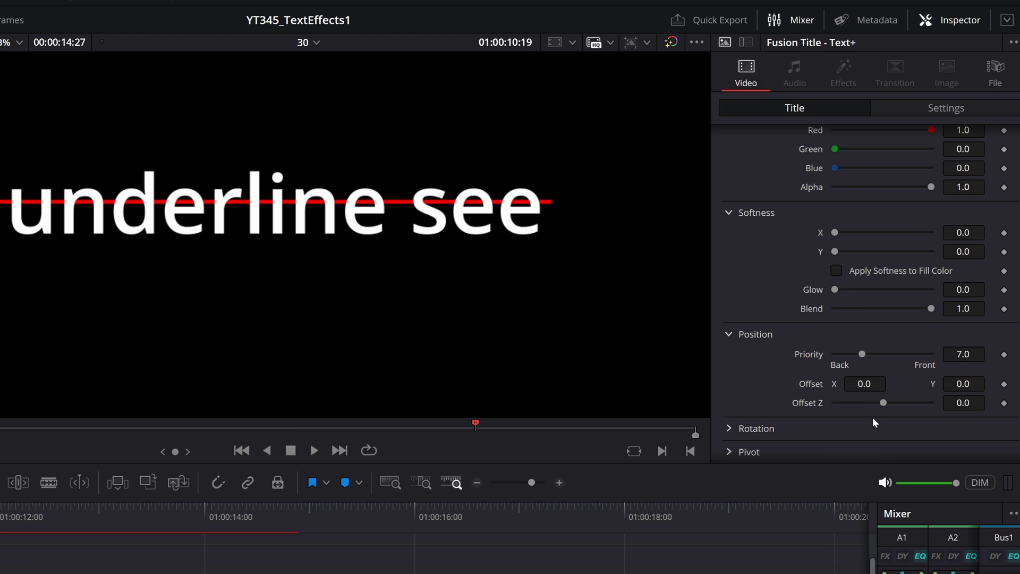
{"action": "left_click_drag", "start_coordinate": [962, 384], "coordinate": [795, 380]}
{"action": "scroll", "coordinate": [786, 175], "scroll_direction": "up", "scroll_amount": 10}
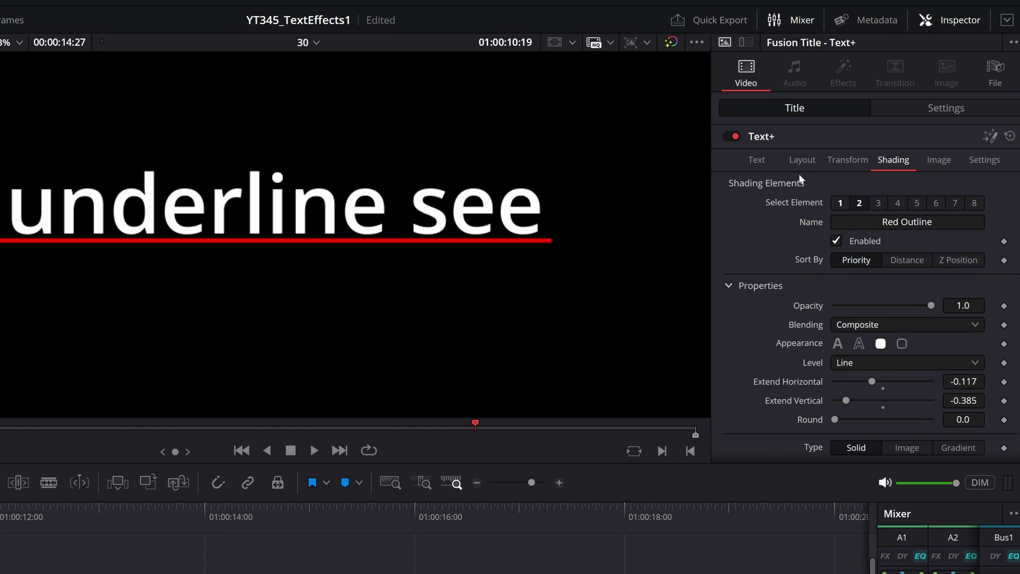
Try extra letters at the end of the title's text, leaving it as "underline sees".
{"action": "left_click", "coordinate": [761, 160]}
{"action": "left_click", "coordinate": [813, 223]}
{"action": "type", "text": "asds"}
{"action": "key", "text": "shift+Left"}
{"action": "key", "text": "shift+Left"}
{"action": "key", "text": "shift+Left"}
{"action": "key", "text": "shift+Left"}
{"action": "type", "text": "sdsd a a"}
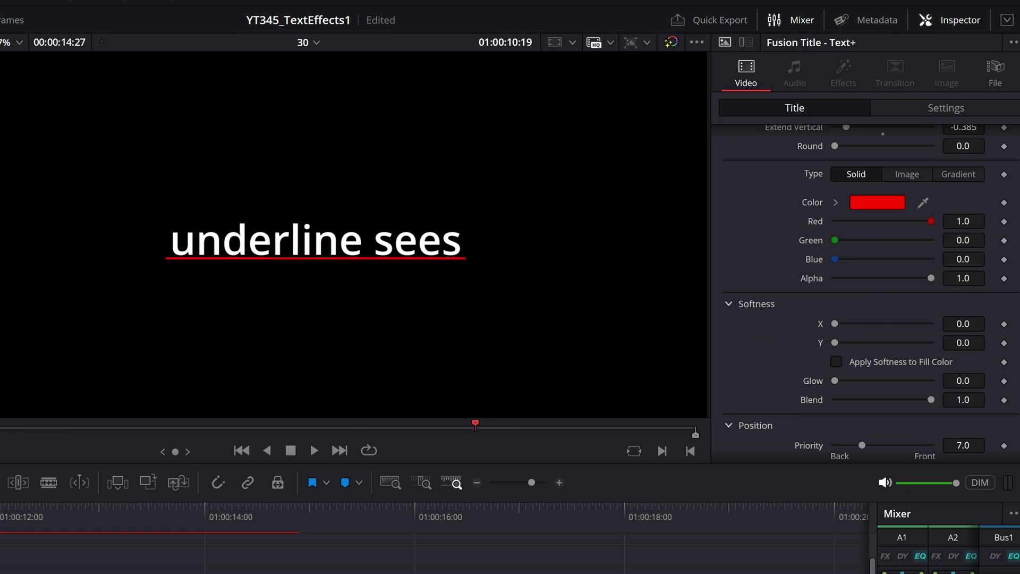
Turn the underline into a slanted strikethrough with Y offset -0.009, Z rotation 1.4 and priority 25.
{"action": "scroll", "coordinate": [865, 293], "scroll_direction": "down", "scroll_amount": 2}
{"action": "mouse_move", "coordinate": [963, 428]}
{"action": "left_mouse_down"}
{"action": "mouse_move", "coordinate": [974, 428]}
{"action": "mouse_move", "coordinate": [971, 440]}
{"action": "left_mouse_up"}
{"action": "scroll", "coordinate": [917, 421], "scroll_direction": "down", "scroll_amount": 4}
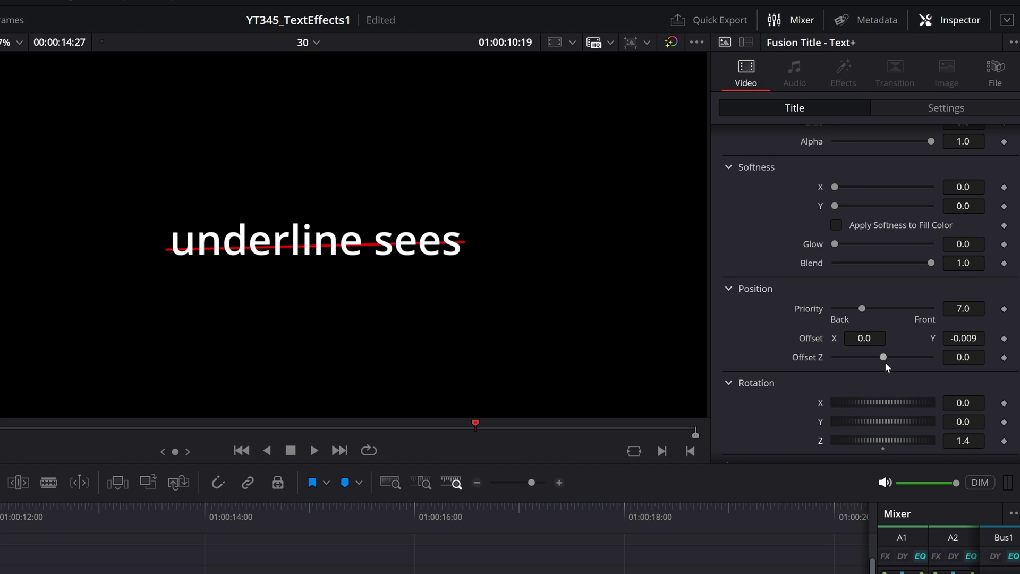
{"action": "left_click_drag", "start_coordinate": [963, 309], "coordinate": [970, 309]}
{"action": "left_click_drag", "start_coordinate": [863, 308], "coordinate": [931, 308]}
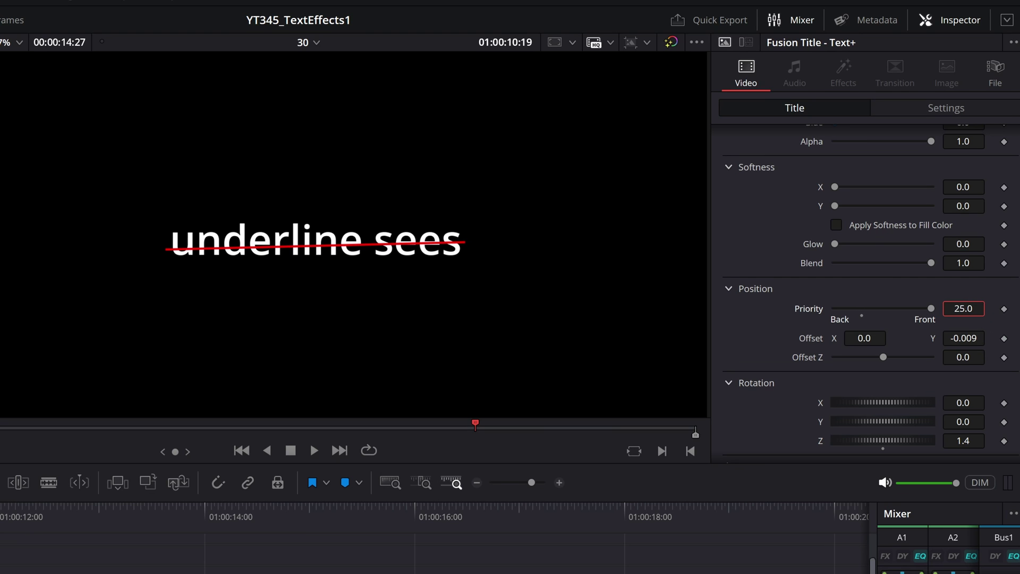
{"action": "scroll", "coordinate": [234, 288], "scroll_direction": "up", "scroll_amount": 8}
{"action": "left_click_drag", "start_coordinate": [419, 250], "coordinate": [359, 263]}
{"action": "scroll", "coordinate": [902, 247], "scroll_direction": "up", "scroll_amount": 10}
{"action": "scroll", "coordinate": [932, 302], "scroll_direction": "down", "scroll_amount": 2}
{"action": "left_click_drag", "start_coordinate": [963, 355], "coordinate": [986, 355]}
{"action": "scroll", "coordinate": [827, 305], "scroll_direction": "up", "scroll_amount": 2}
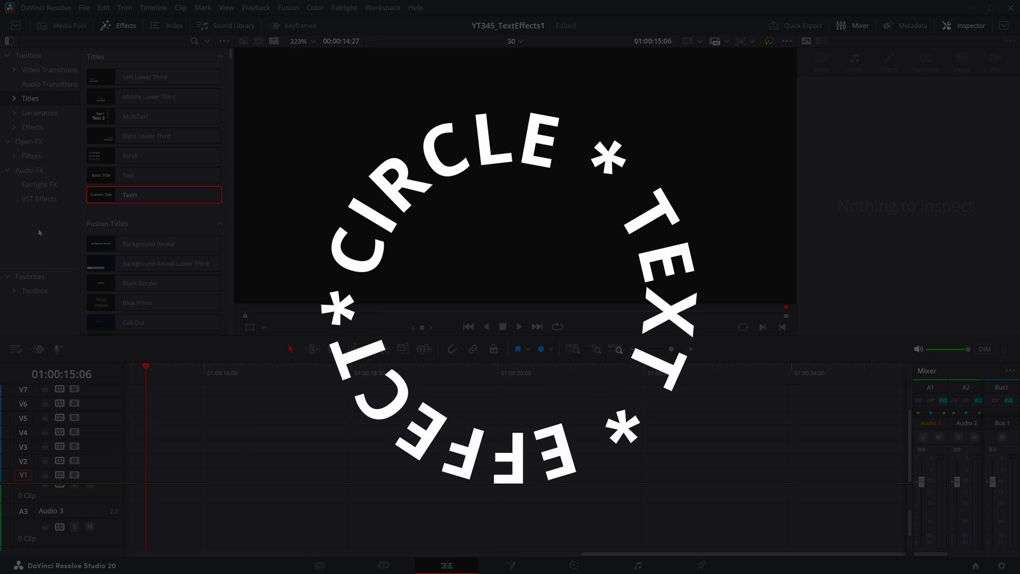
Add a Text+ title to track V1 and set its text to "Water. Earth. Fire. Air.".
{"action": "left_click_drag", "start_coordinate": [130, 195], "coordinate": [154, 479]}
{"action": "left_click", "coordinate": [187, 375]}
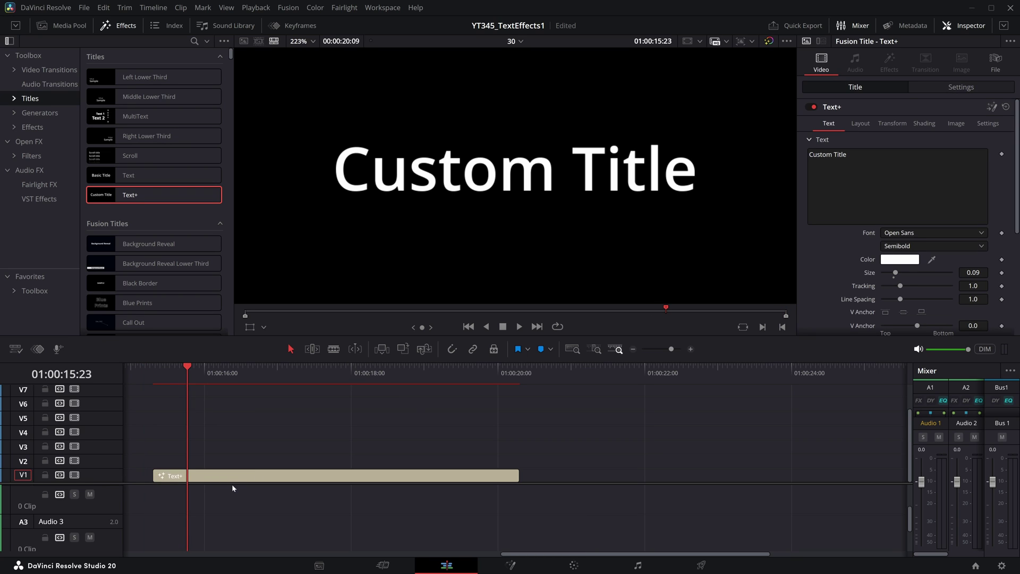
{"action": "left_click", "coordinate": [232, 477]}
{"action": "left_click_drag", "start_coordinate": [869, 170], "coordinate": [651, 89]}
{"action": "type", "text": "Water. Earth. Fire. Air."}
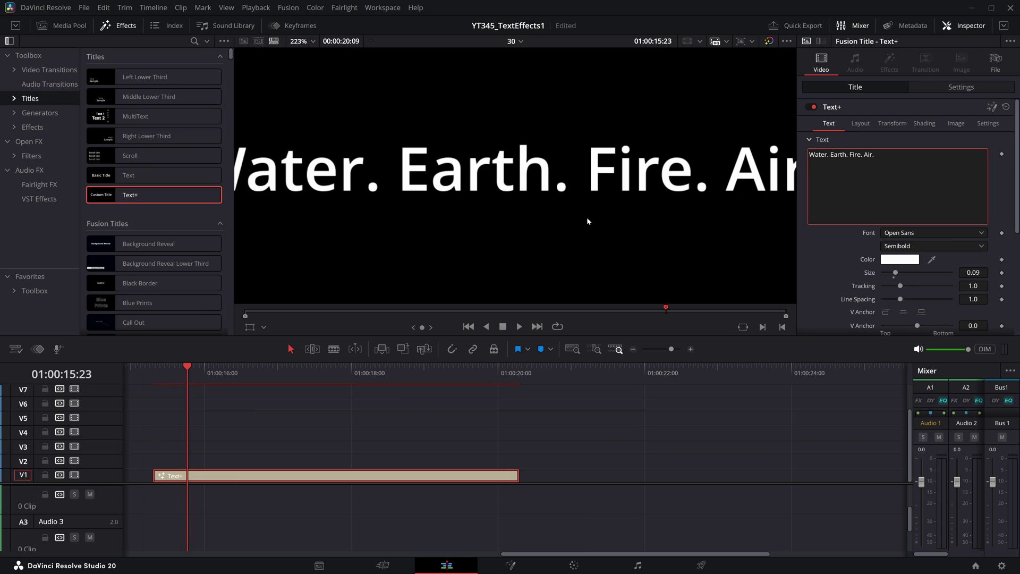
Set the title's layout type to Circle.
{"action": "scroll", "coordinate": [541, 214], "scroll_direction": "down", "scroll_amount": 2}
{"action": "left_click", "coordinate": [861, 124]}
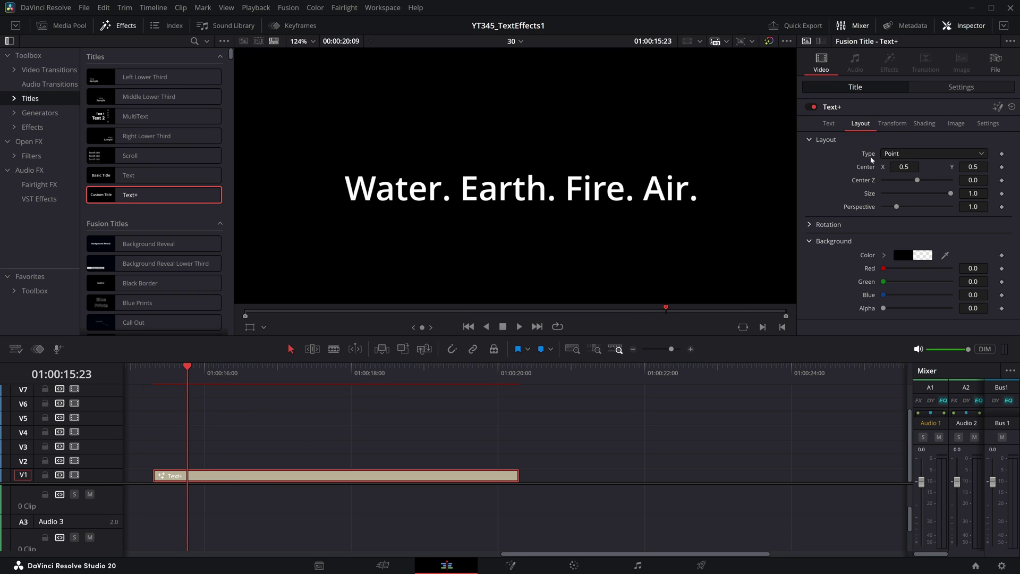
{"action": "left_click", "coordinate": [893, 155]}
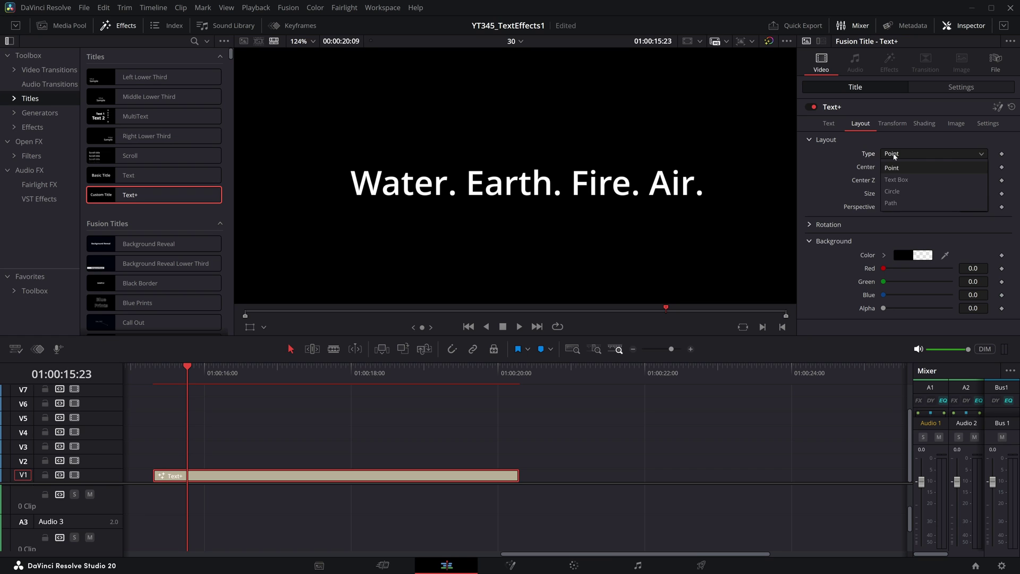
{"action": "left_click", "coordinate": [901, 192]}
{"action": "left_click_drag", "start_coordinate": [573, 171], "coordinate": [550, 166]}
{"action": "scroll", "coordinate": [550, 167], "scroll_direction": "down", "scroll_amount": 9}
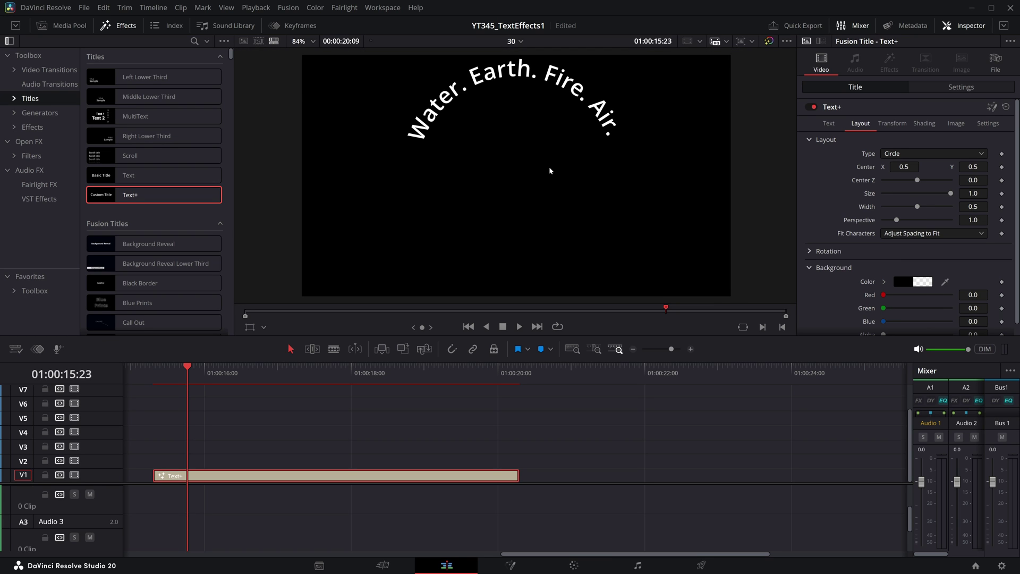
{"action": "scroll", "coordinate": [550, 166], "scroll_direction": "up", "scroll_amount": 2}
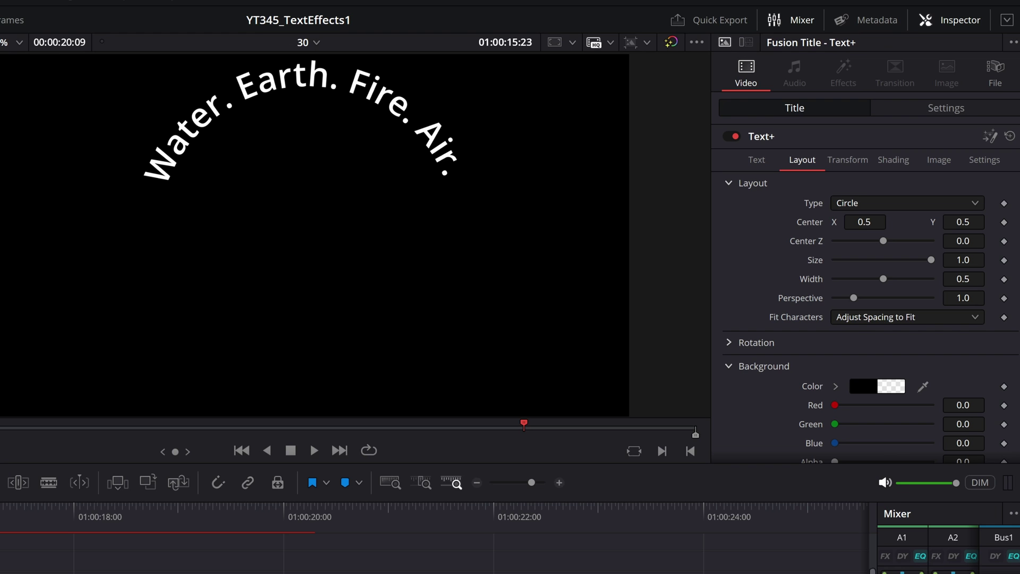
Adjust the circle layout to center X 0.474, center Z 0.12, size 0.604 and width 0.224.
{"action": "left_click_drag", "start_coordinate": [902, 167], "coordinate": [888, 168]}
{"action": "left_click_drag", "start_coordinate": [969, 181], "coordinate": [945, 181]}
{"action": "left_click_drag", "start_coordinate": [928, 241], "coordinate": [863, 240]}
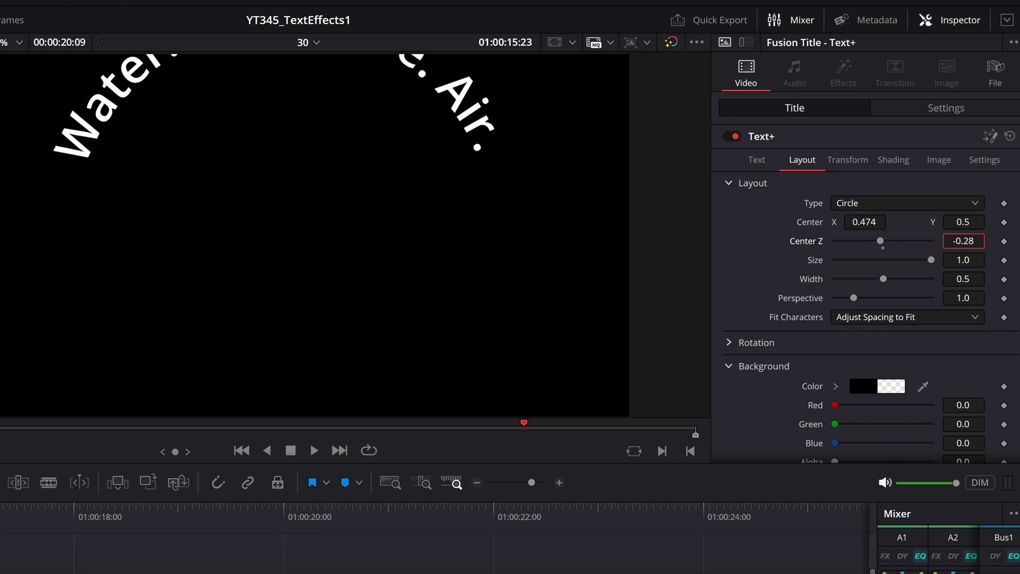
{"action": "left_click_drag", "start_coordinate": [964, 241], "coordinate": [942, 260]}
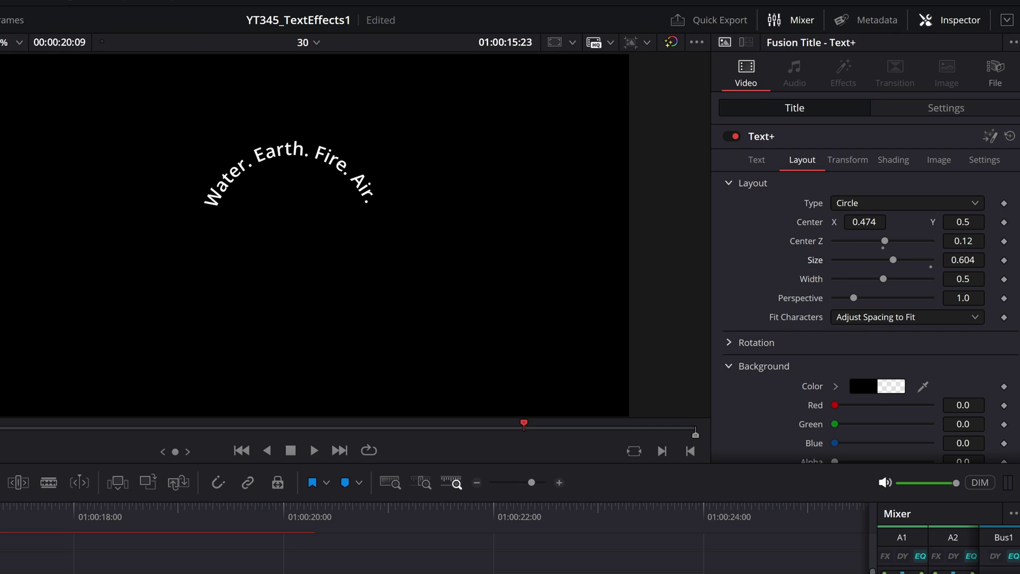
{"action": "left_click_drag", "start_coordinate": [963, 279], "coordinate": [948, 279]}
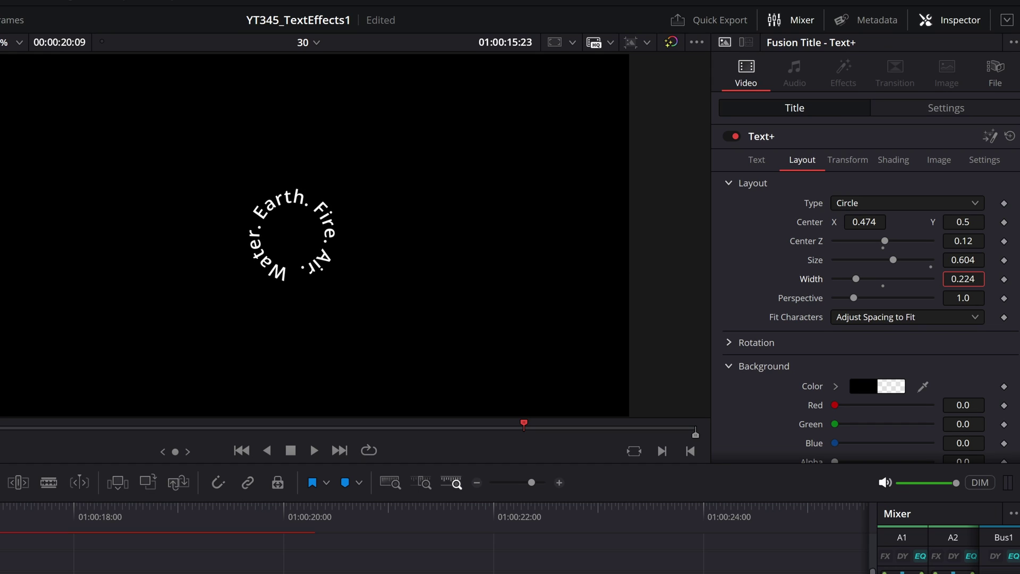
Try Adjust Horizontal Size to Fit, then choose Adjust Size to Fit for the characters and reduce the circle's width to about 0.183.
{"action": "left_click", "coordinate": [850, 317]}
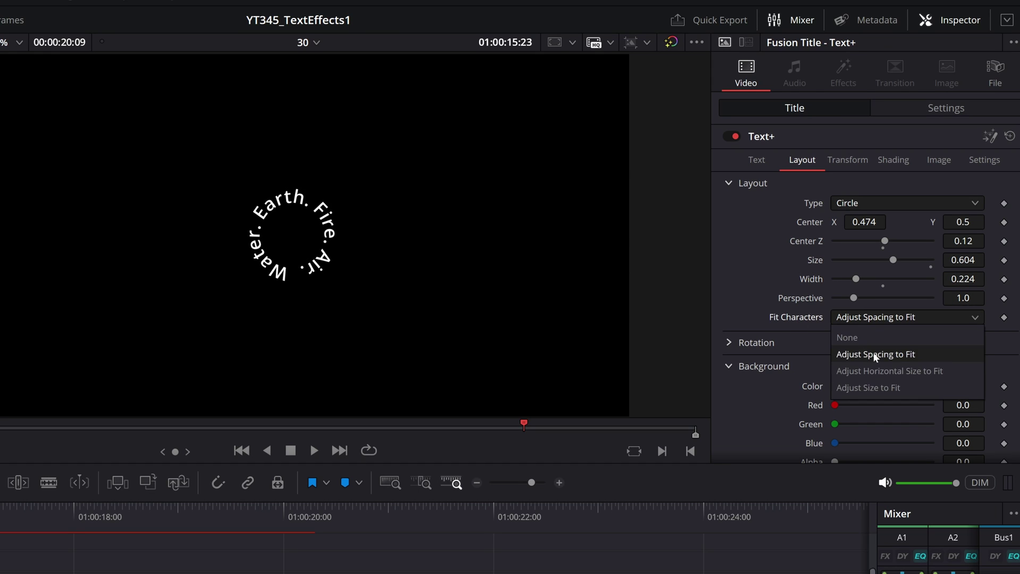
{"action": "left_click", "coordinate": [870, 370]}
{"action": "left_click", "coordinate": [856, 317]}
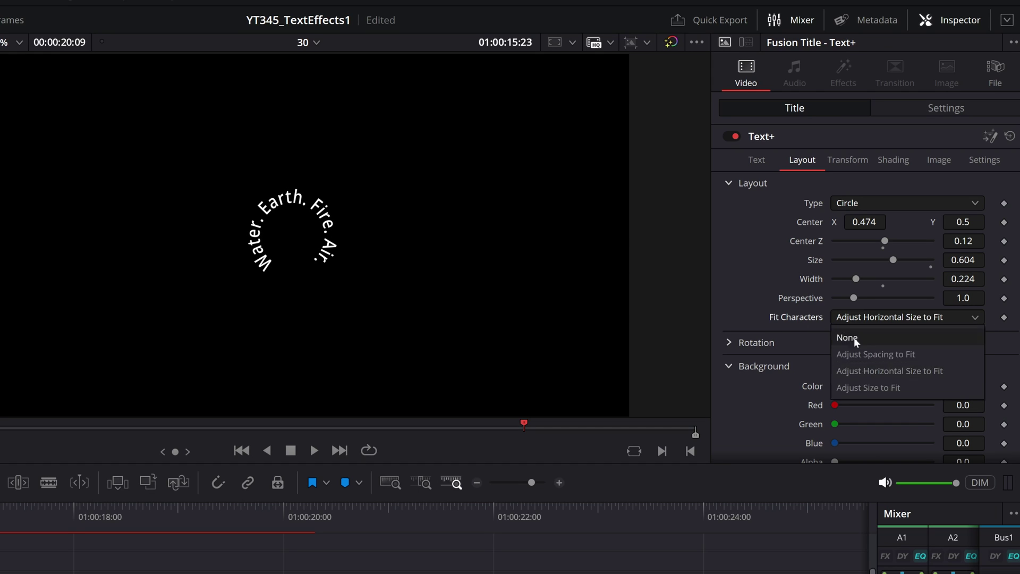
{"action": "left_click", "coordinate": [859, 386]}
{"action": "mouse_move", "coordinate": [962, 279]}
{"action": "left_mouse_down"}
{"action": "mouse_move", "coordinate": [981, 279]}
{"action": "mouse_move", "coordinate": [950, 279]}
{"action": "left_mouse_up"}
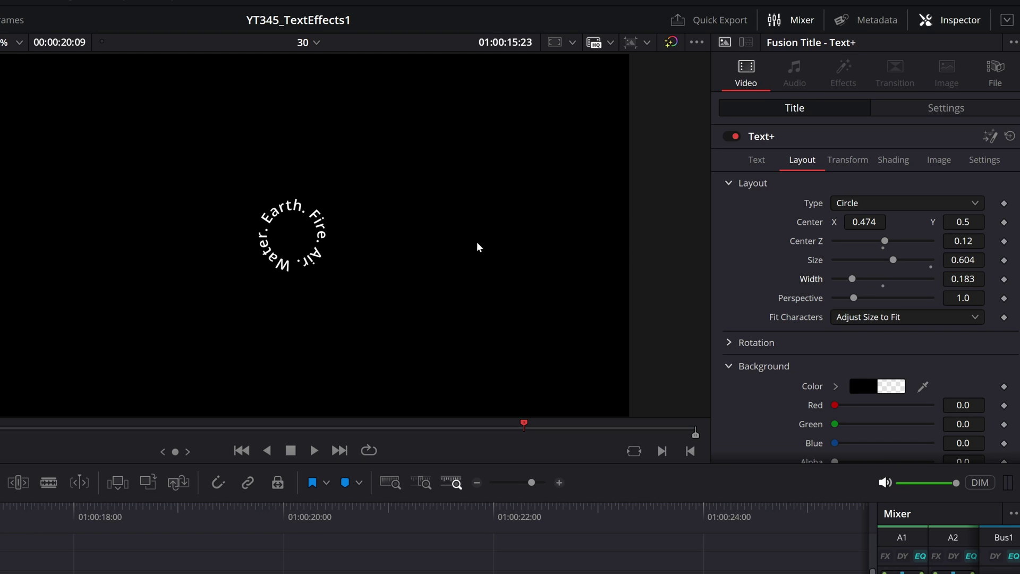
Rotate the circular text around its Z axis.
{"action": "scroll", "coordinate": [476, 247], "scroll_direction": "up", "scroll_amount": 1}
{"action": "left_click", "coordinate": [739, 342]}
{"action": "scroll", "coordinate": [969, 352], "scroll_direction": "down", "scroll_amount": 2}
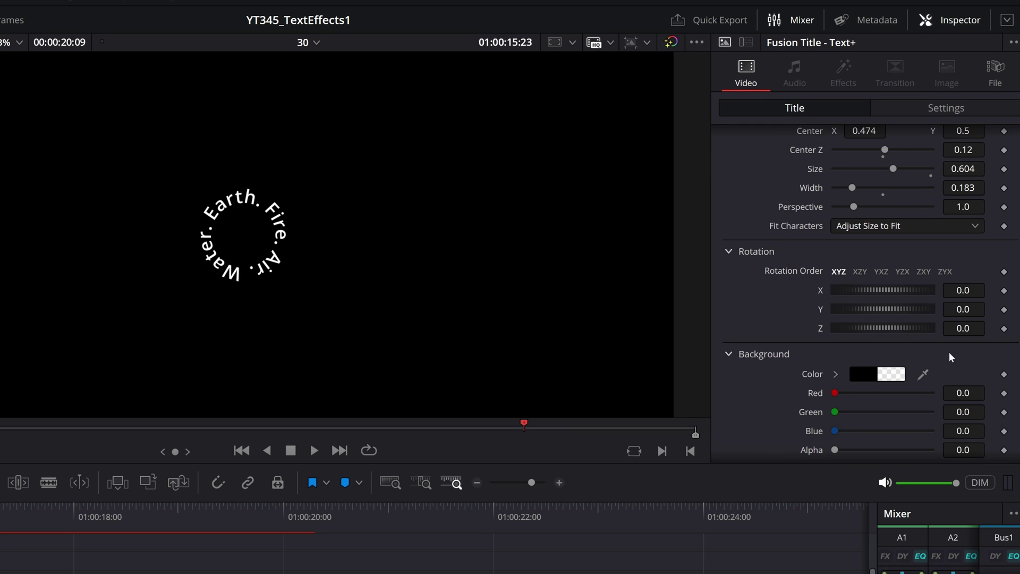
{"action": "mouse_move", "coordinate": [962, 328]}
{"action": "left_mouse_down"}
{"action": "mouse_move", "coordinate": [869, 328]}
{"action": "mouse_move", "coordinate": [959, 328]}
{"action": "left_mouse_up"}
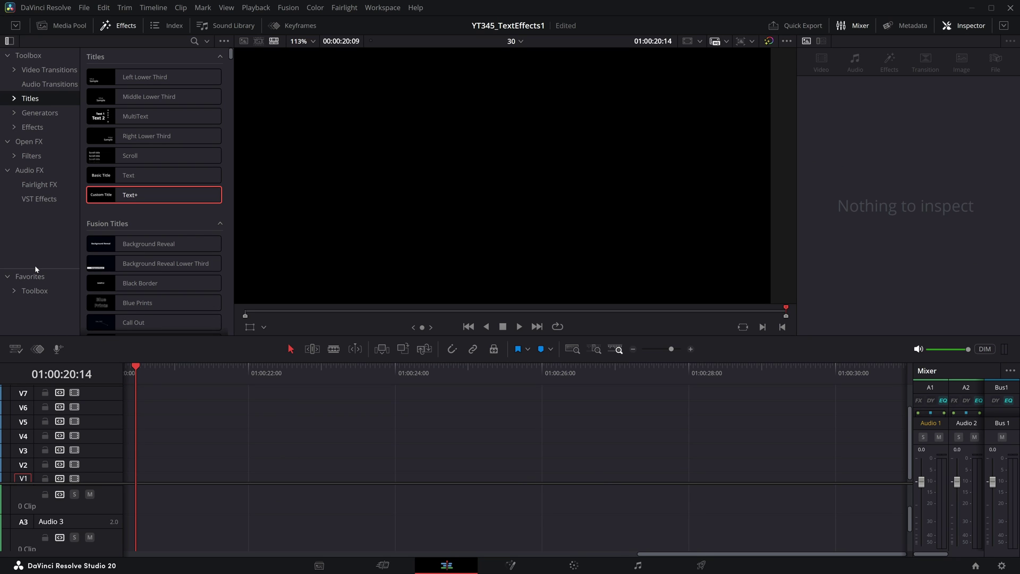
Add a new Text+ title to track V1 and lay out its long paragraph as a text box with wrapping and clipping enabled.
{"action": "left_click_drag", "start_coordinate": [120, 196], "coordinate": [147, 472]}
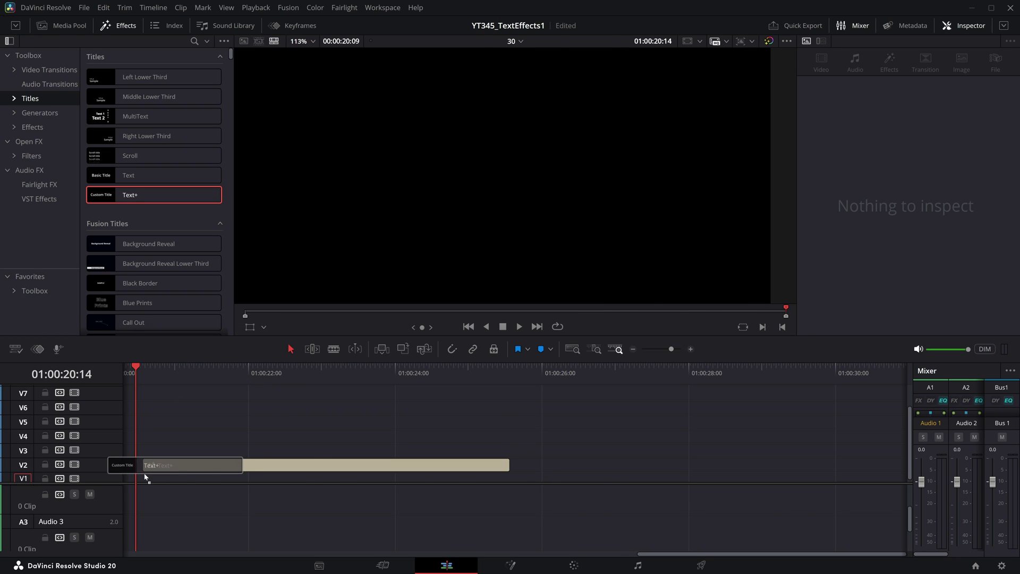
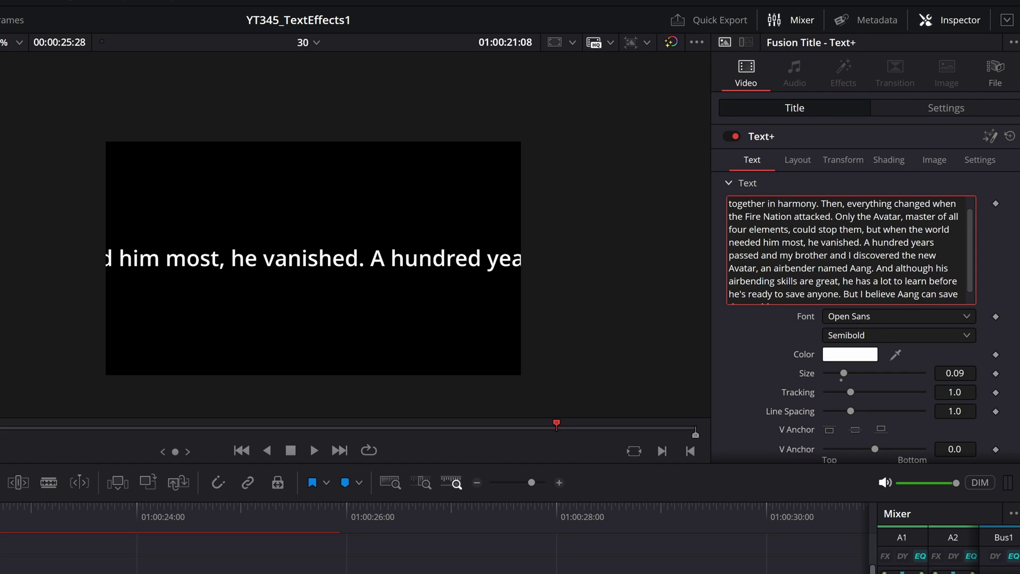
{"action": "left_click", "coordinate": [790, 167]}
{"action": "left_click", "coordinate": [844, 203]}
{"action": "left_click", "coordinate": [867, 241]}
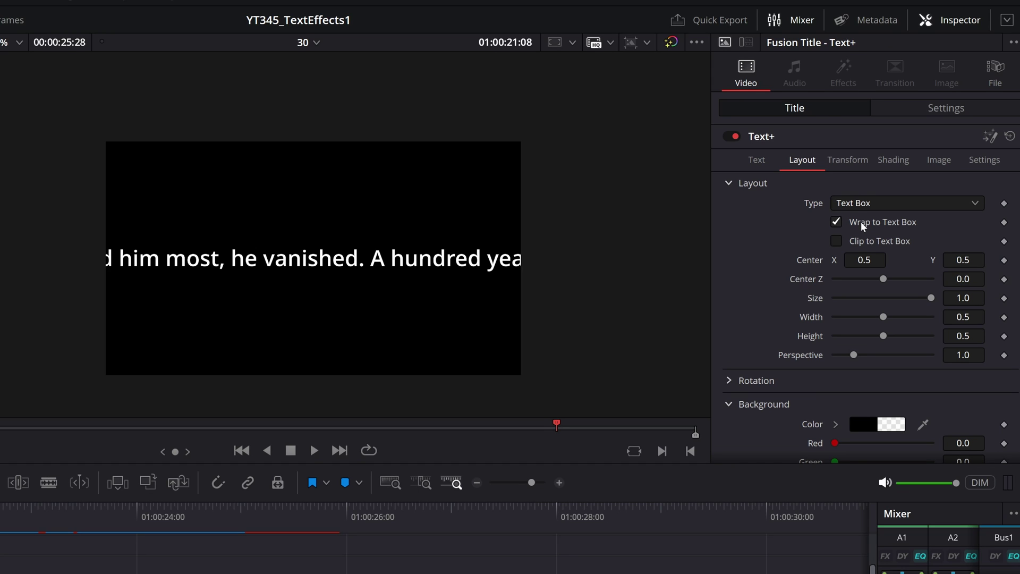
{"action": "left_click", "coordinate": [863, 227]}
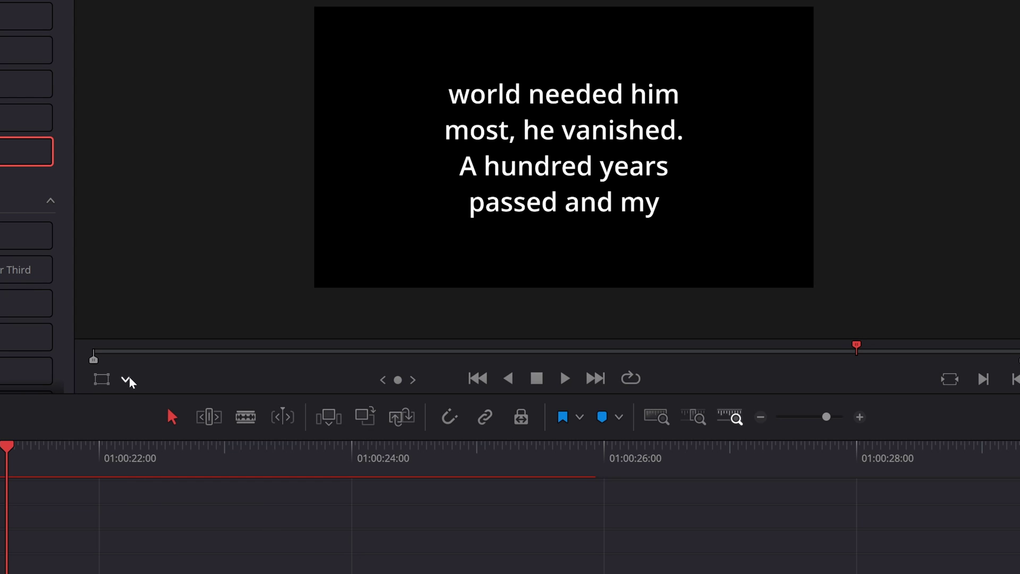
Show the Fusion Overlay in the viewer and resize the text box to about 0.87 wide and 0.73 high.
{"action": "left_click", "coordinate": [126, 380]}
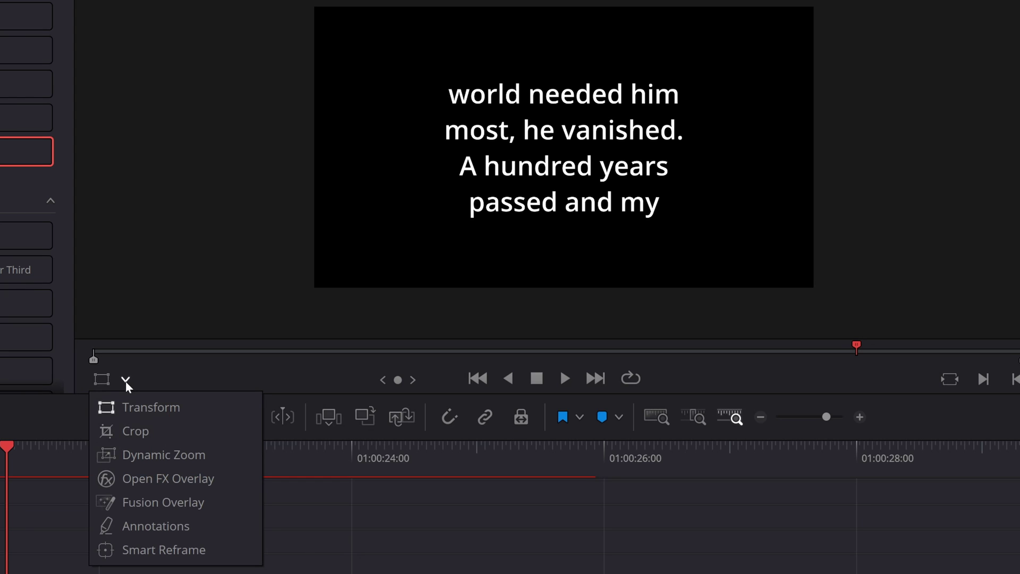
{"action": "left_click", "coordinate": [180, 506]}
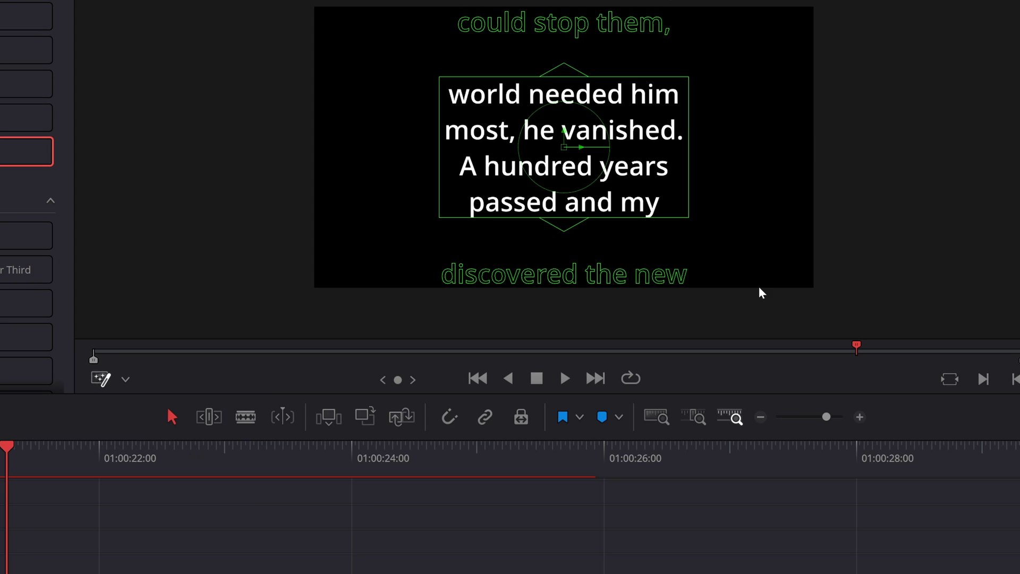
{"action": "left_click_drag", "start_coordinate": [689, 218], "coordinate": [780, 264]}
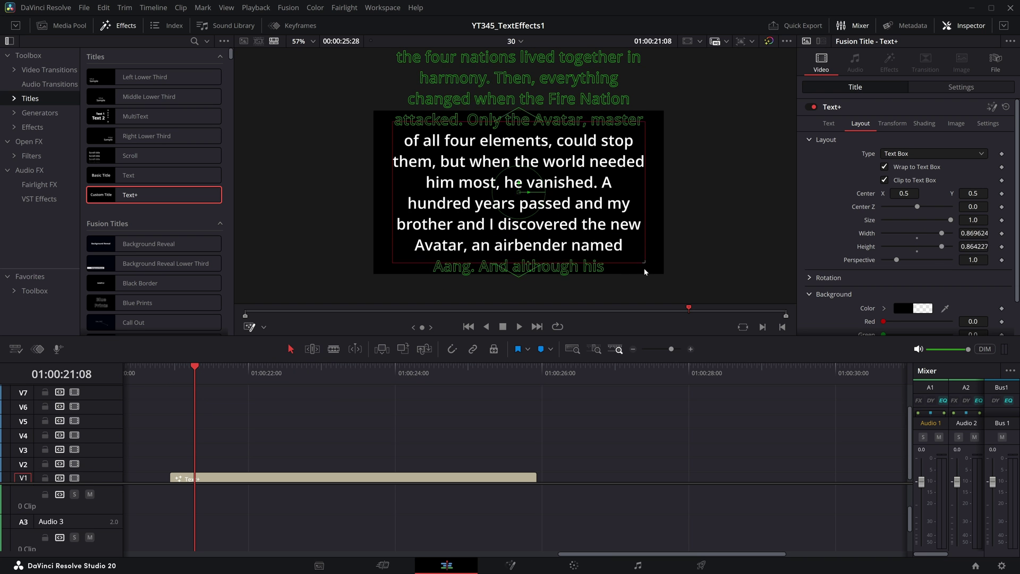
{"action": "left_click_drag", "start_coordinate": [645, 263], "coordinate": [646, 256]}
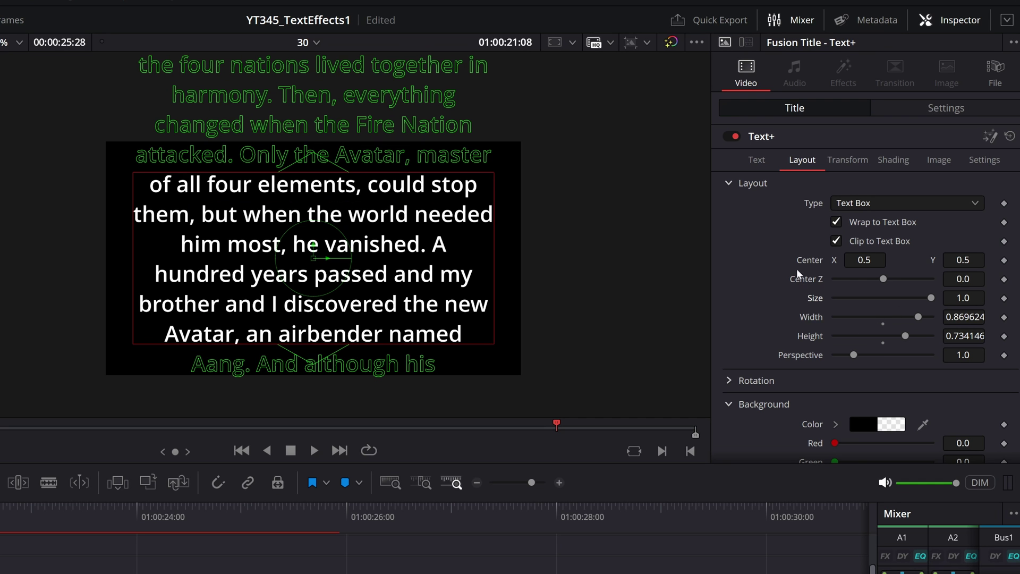
Reduce the paragraph's text size and widen the text box to about 0.94.
{"action": "left_click", "coordinate": [756, 161]}
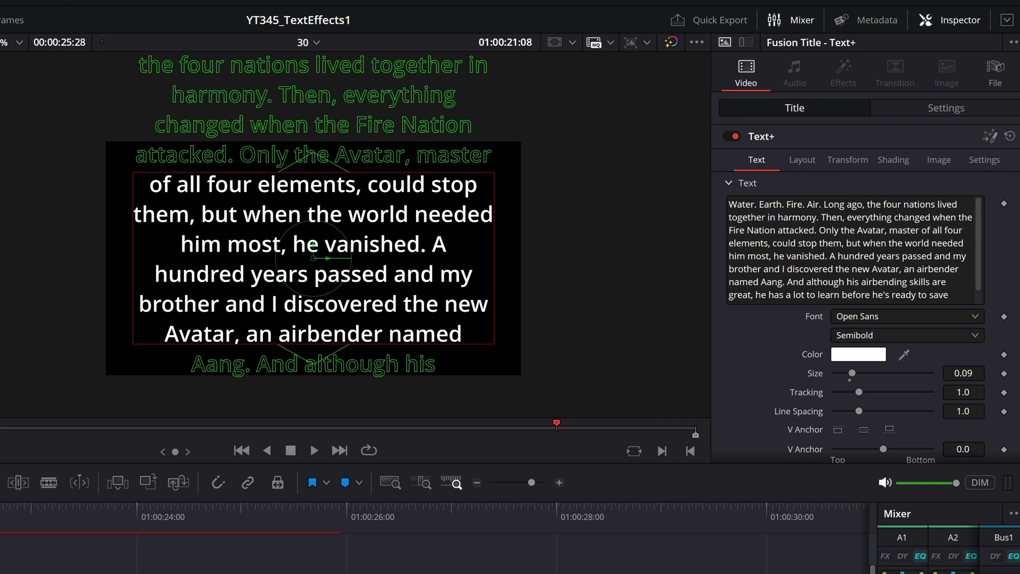
{"action": "left_click_drag", "start_coordinate": [963, 374], "coordinate": [936, 373]}
{"action": "left_click", "coordinate": [802, 160]}
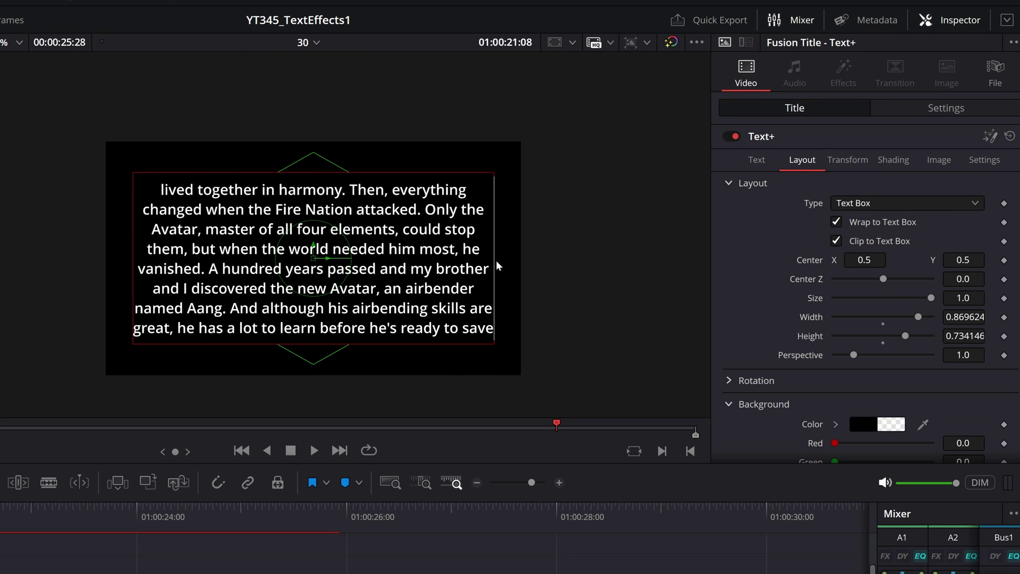
{"action": "left_click_drag", "start_coordinate": [498, 266], "coordinate": [512, 291]}
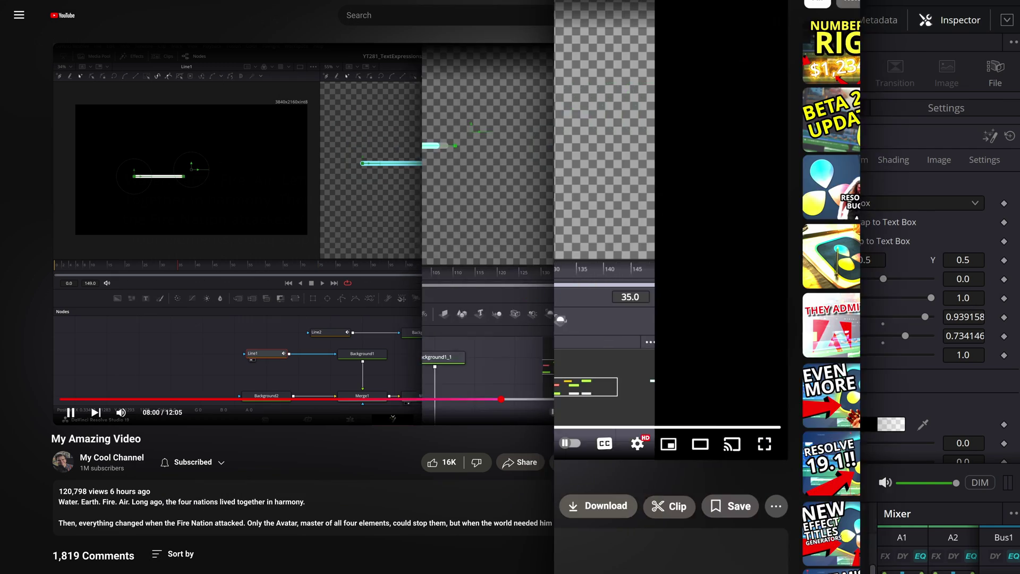